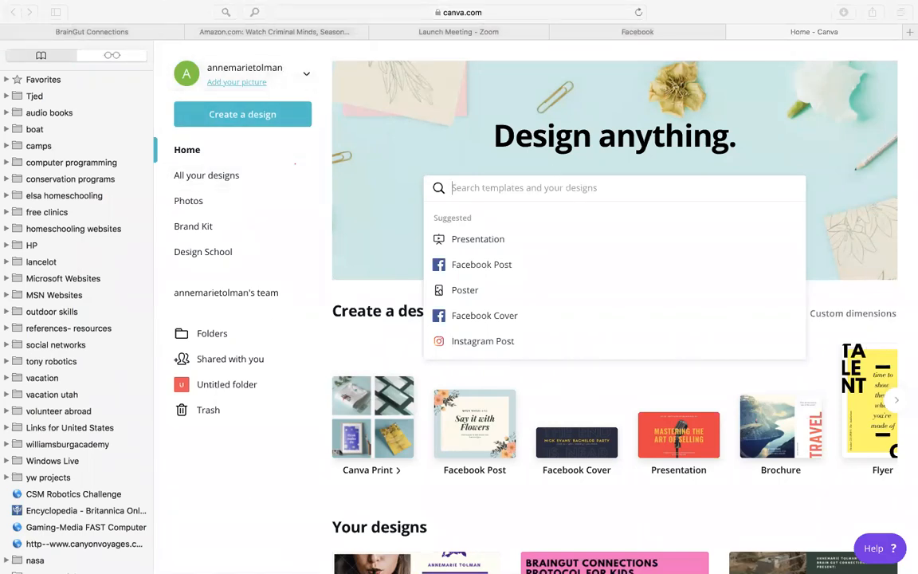
{"action": "left_click", "coordinate": [476, 411]}
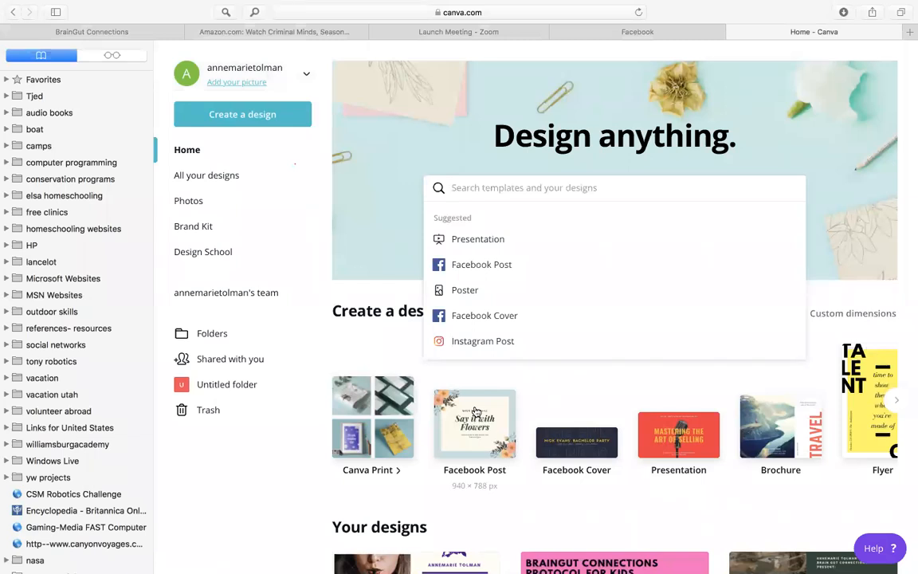
{"action": "left_click", "coordinate": [476, 412]}
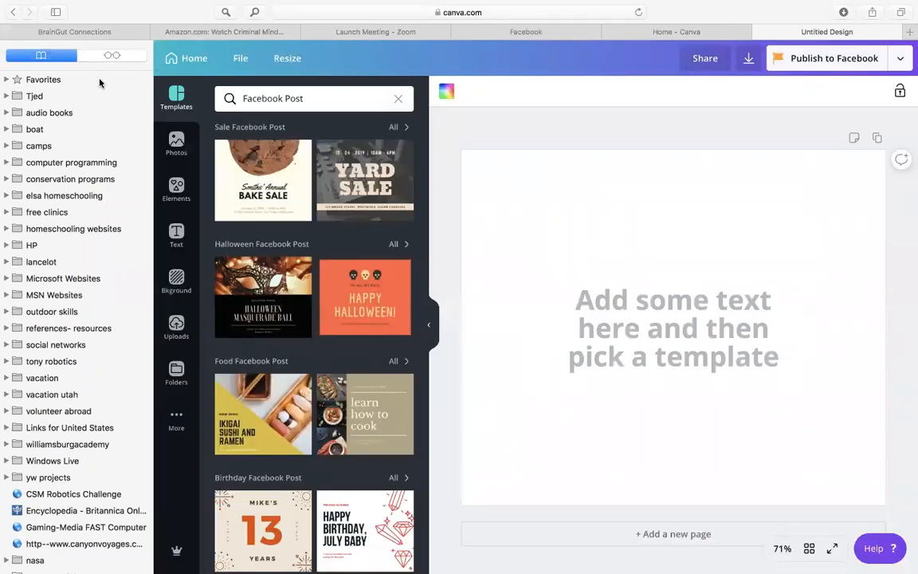
{"action": "left_click", "coordinate": [182, 56]}
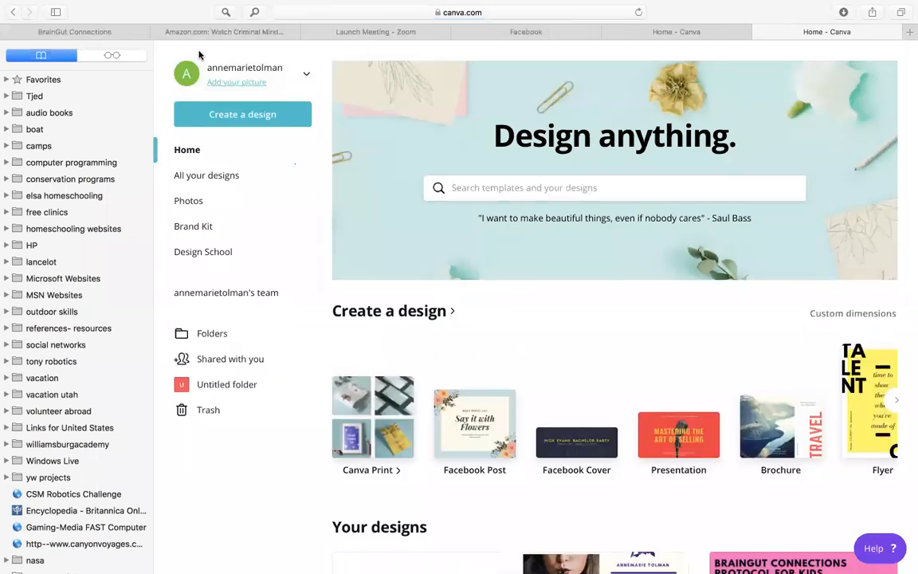
Create a Facebook Event Cover design and apply the Love template with the couple photo and "Love freely" heading
{"action": "scroll", "coordinate": [414, 402], "scroll_direction": "down", "scroll_amount": 5}
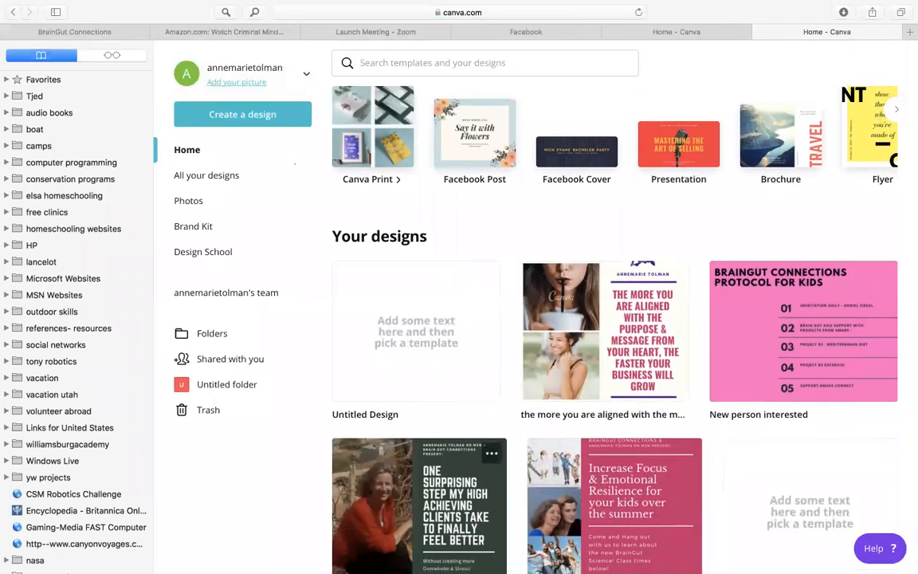
{"action": "scroll", "coordinate": [555, 527], "scroll_direction": "down", "scroll_amount": 2}
{"action": "scroll", "coordinate": [556, 526], "scroll_direction": "down", "scroll_amount": 1}
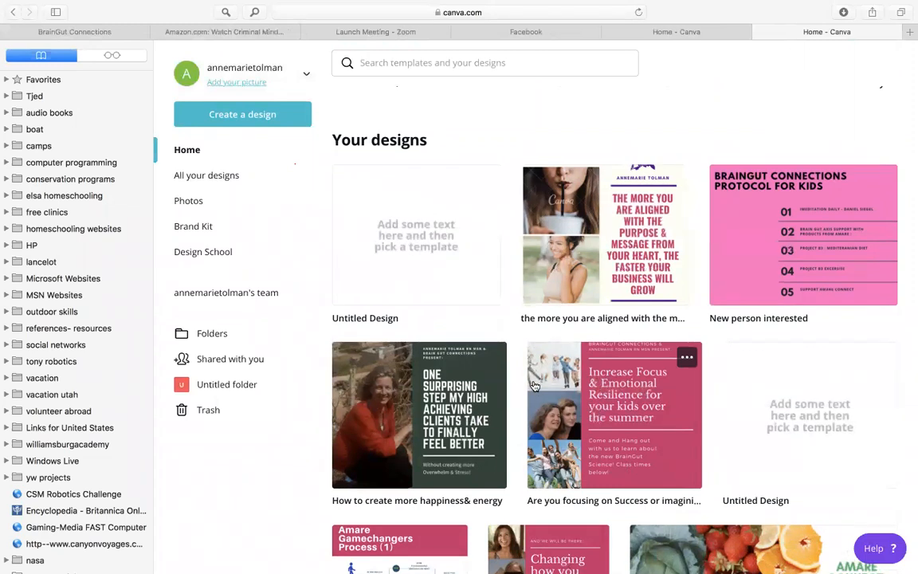
{"action": "scroll", "coordinate": [535, 386], "scroll_direction": "up", "scroll_amount": 8}
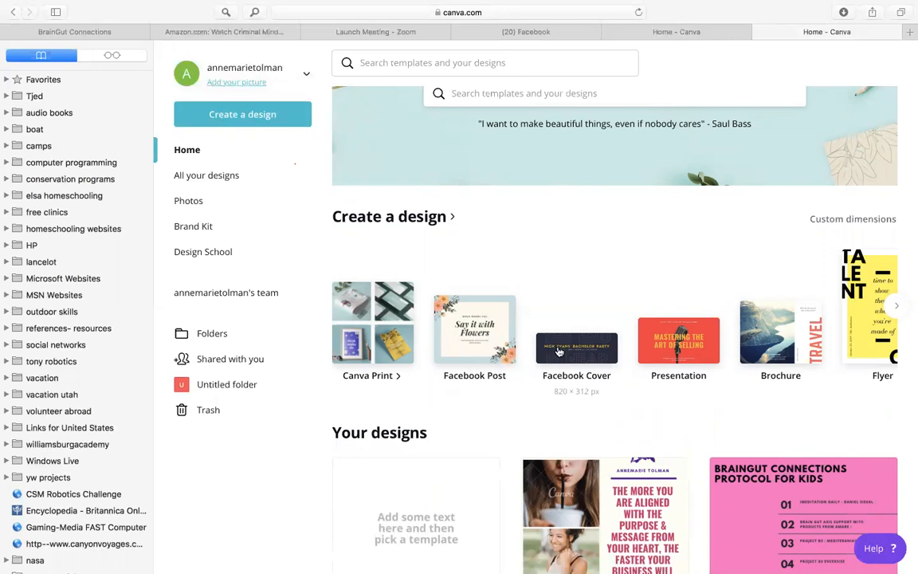
{"action": "left_click", "coordinate": [895, 306]}
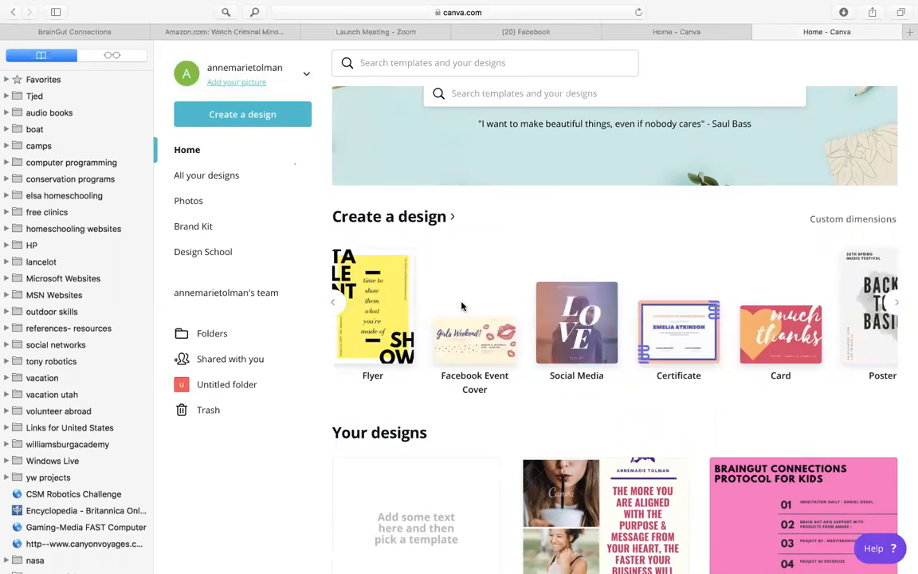
{"action": "left_click", "coordinate": [460, 351]}
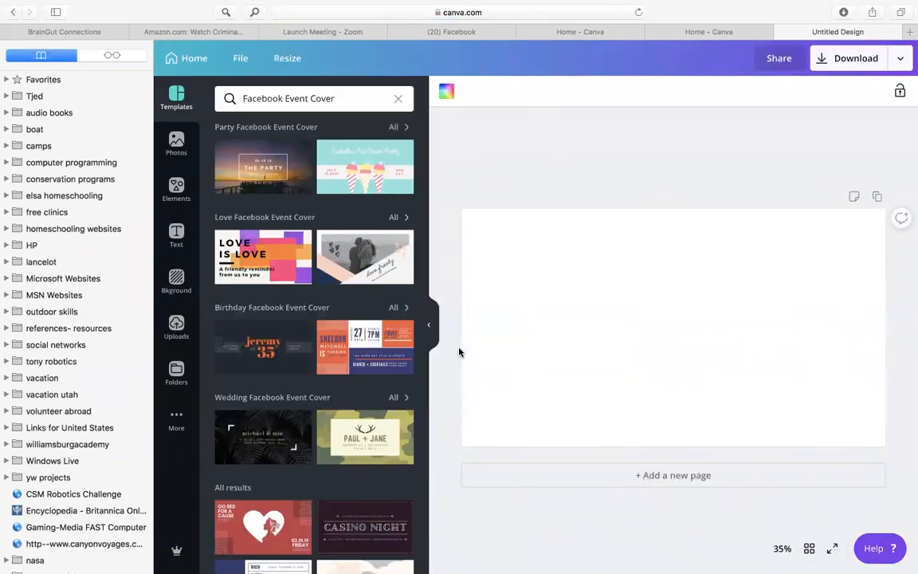
{"action": "left_click", "coordinate": [371, 271]}
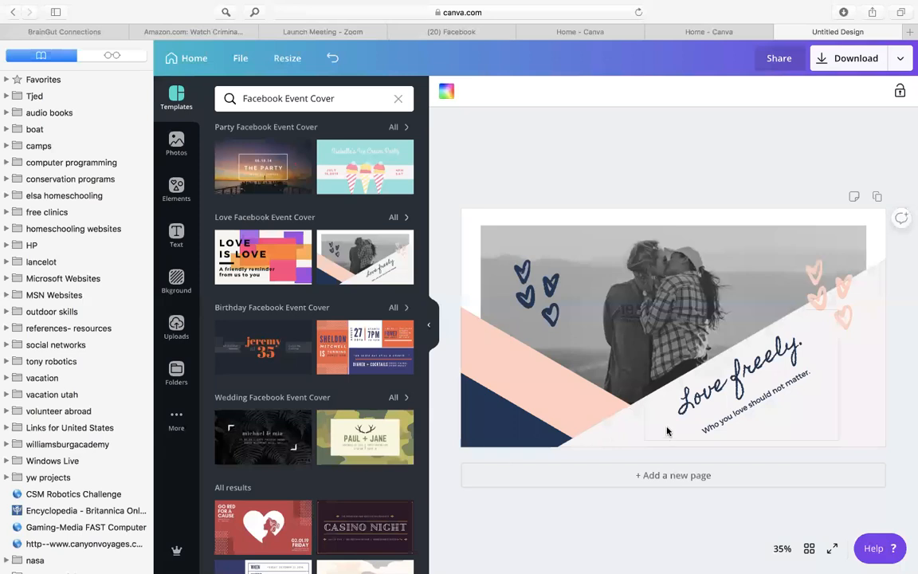
Replace the "Love freely." heading on the cover with "Finally feel better"
{"action": "left_click", "coordinate": [790, 350]}
{"action": "left_click", "coordinate": [806, 340]}
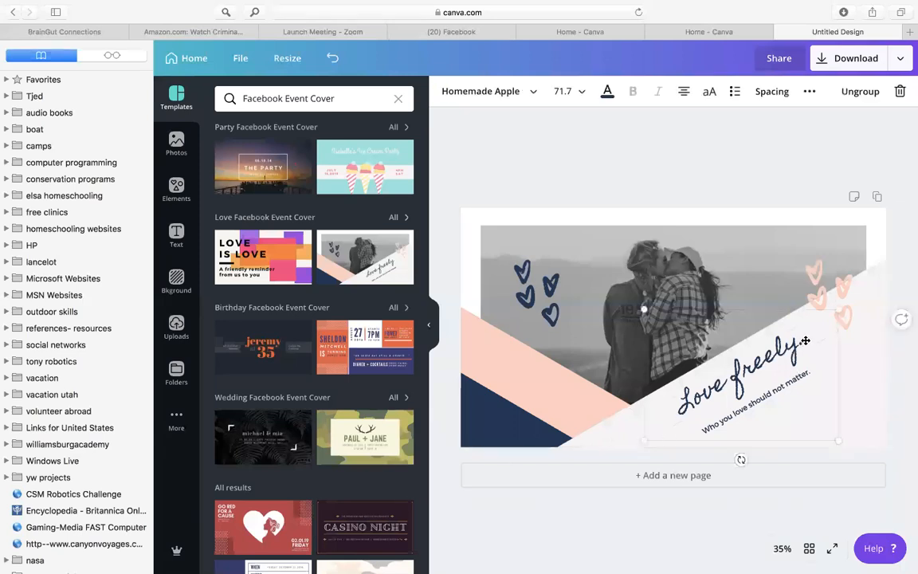
{"action": "key", "text": "BackSpace"}
{"action": "key", "text": "BackSpace"}
{"action": "key", "text": "BackSpace"}
{"action": "key", "text": "BackSpace"}
{"action": "key", "text": "BackSpace"}
{"action": "key", "text": "BackSpace"}
{"action": "key", "text": "BackSpace"}
{"action": "key", "text": "BackSpace"}
{"action": "key", "text": "BackSpace"}
{"action": "key", "text": "BackSpace"}
{"action": "key", "text": "BackSpace"}
{"action": "key", "text": "BackSpace"}
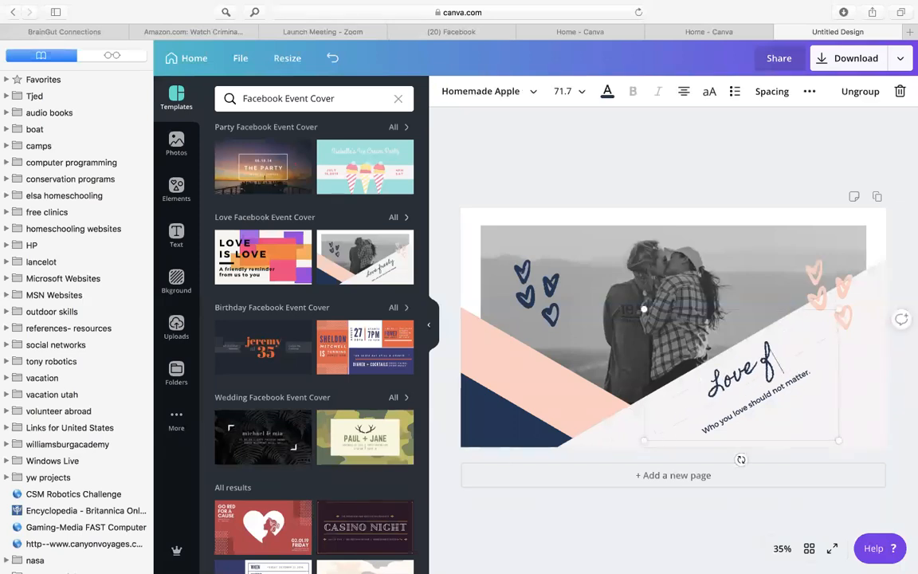
{"action": "type", "text": "Fin"}
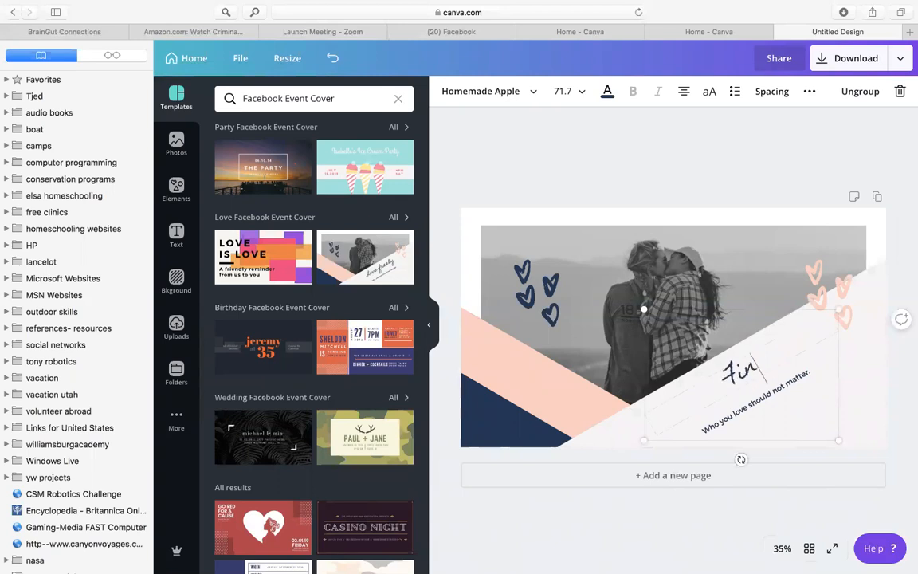
{"action": "type", "text": "ally feel better"}
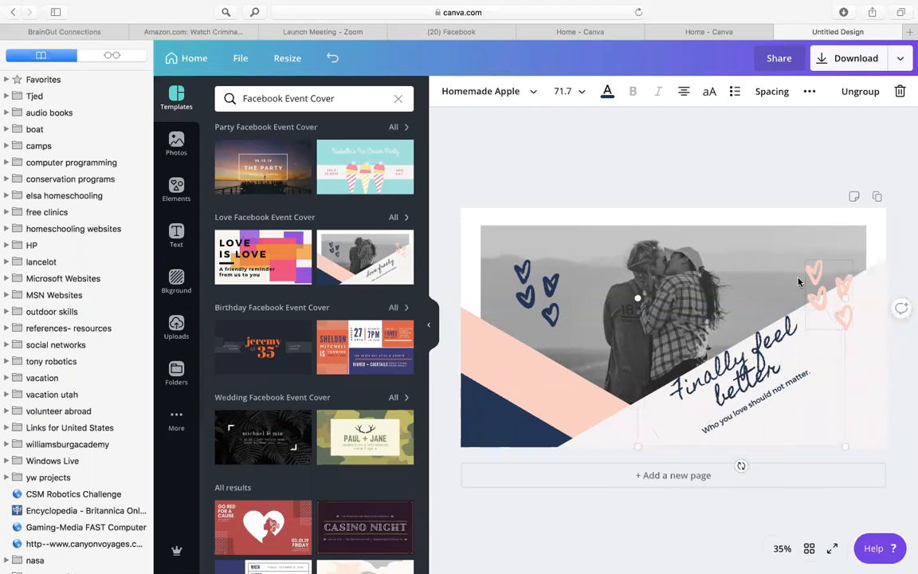
Set the font size of the "Finally feel better" heading to 64
{"action": "left_click", "coordinate": [562, 92]}
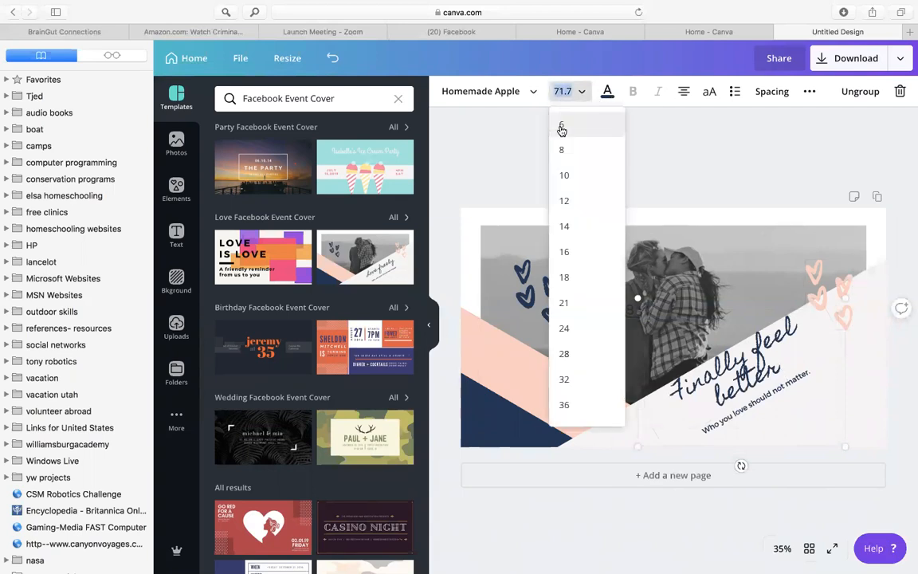
{"action": "scroll", "coordinate": [577, 347], "scroll_direction": "down", "scroll_amount": 3}
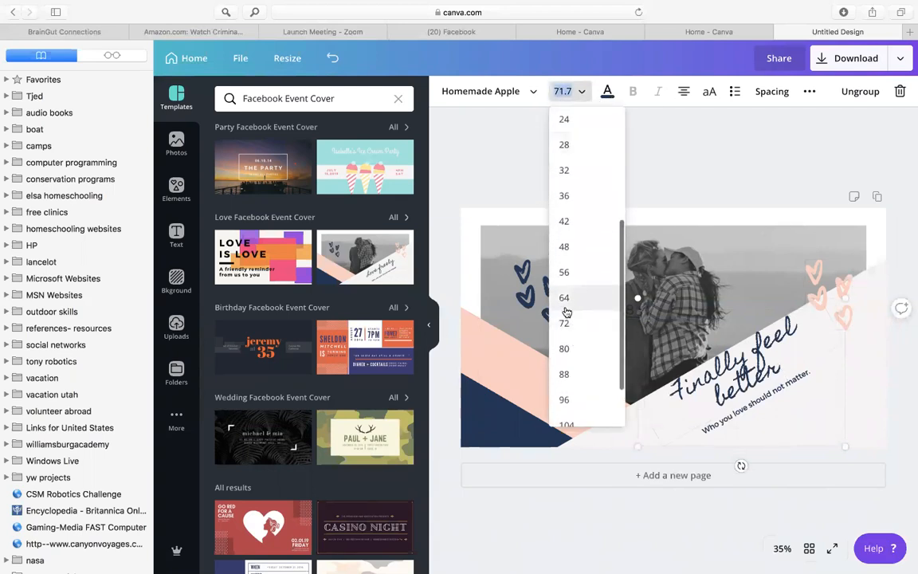
{"action": "left_click", "coordinate": [570, 301]}
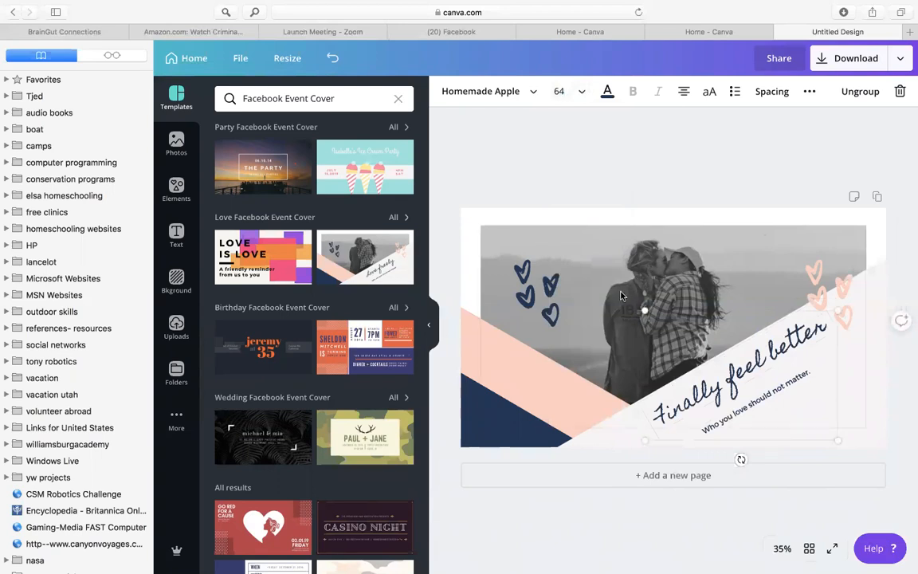
Replace the couple picture in the cover's photo frame with the recently used stock photo of the smiling woman
{"action": "left_click", "coordinate": [560, 267]}
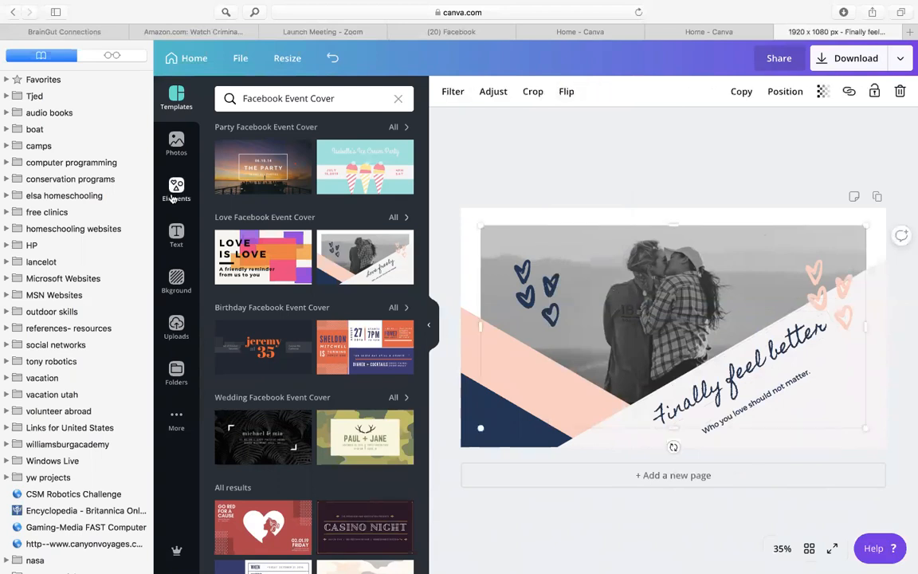
{"action": "left_click", "coordinate": [179, 144]}
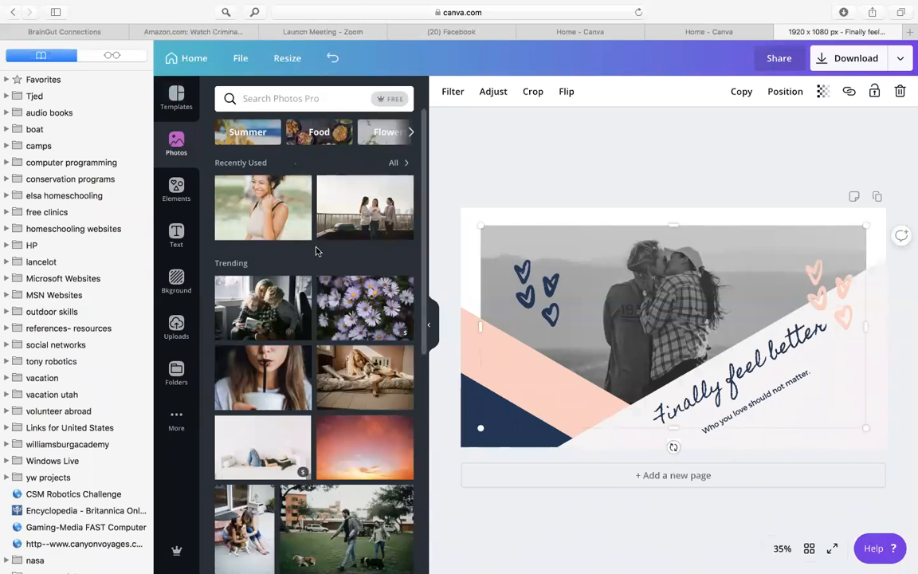
{"action": "left_click_drag", "start_coordinate": [253, 188], "coordinate": [647, 275]}
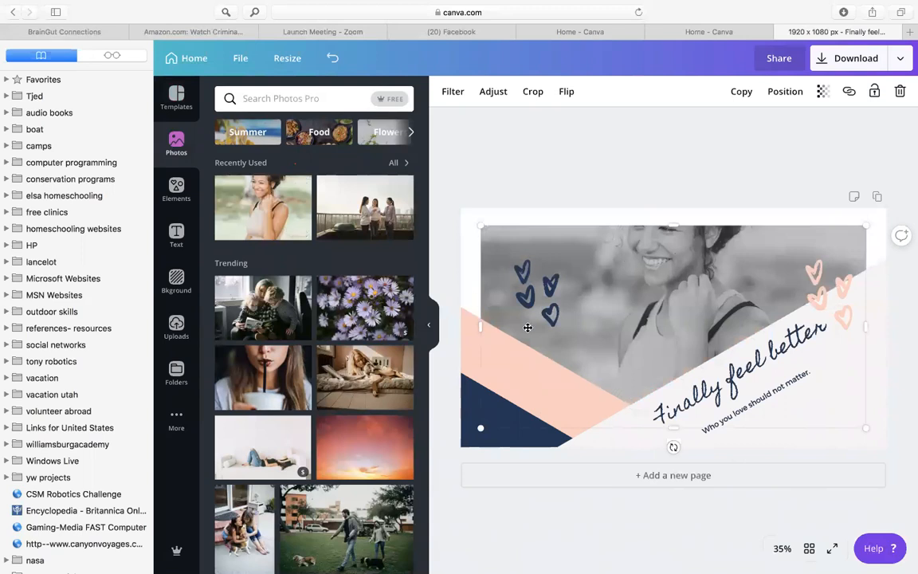
Fill the cover's photo frame with the uploaded picture of the family sitting on the beach
{"action": "left_click", "coordinate": [178, 324]}
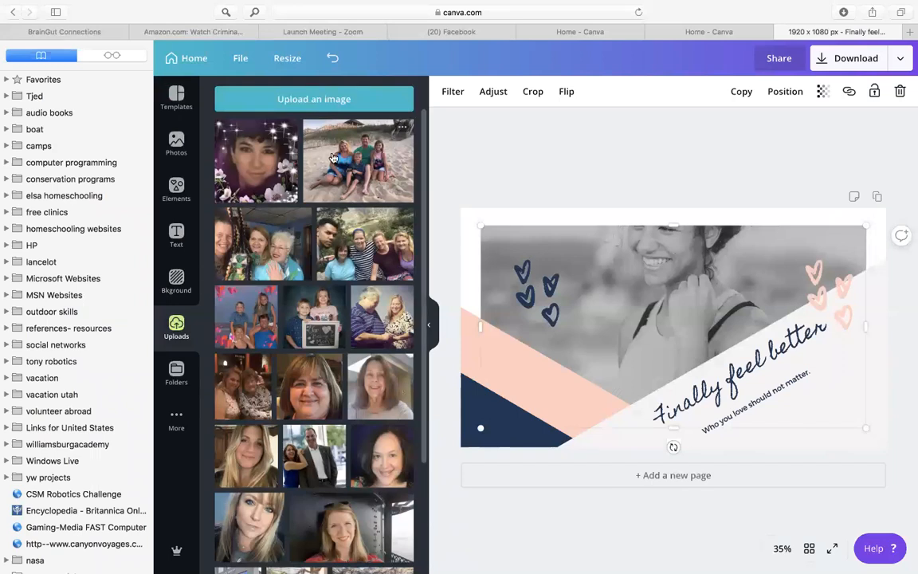
{"action": "left_click_drag", "start_coordinate": [306, 145], "coordinate": [599, 299]}
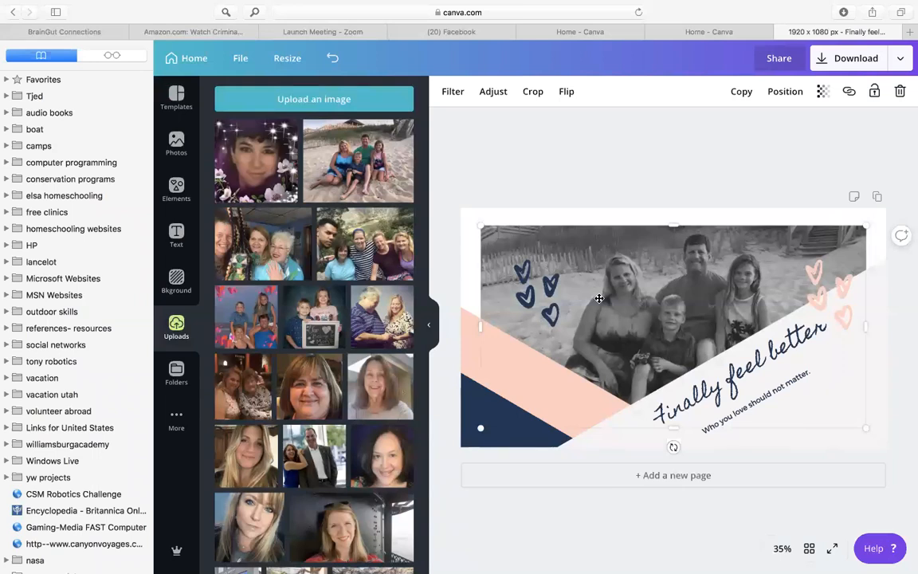
Try the blue brand color on the peach diagonal stripe, and set the stripe back to the template's peach
{"action": "left_click", "coordinate": [506, 389]}
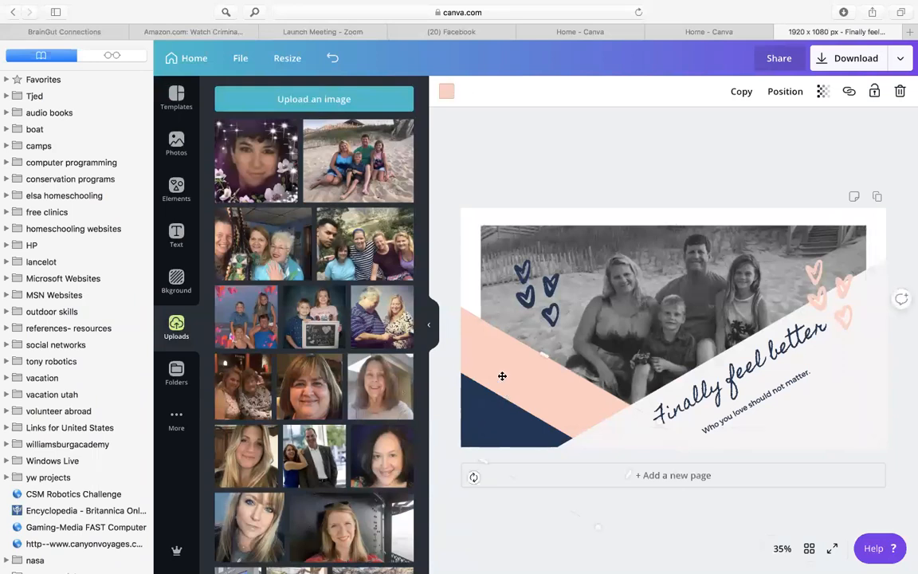
{"action": "left_click", "coordinate": [445, 90]}
{"action": "left_click", "coordinate": [298, 203]}
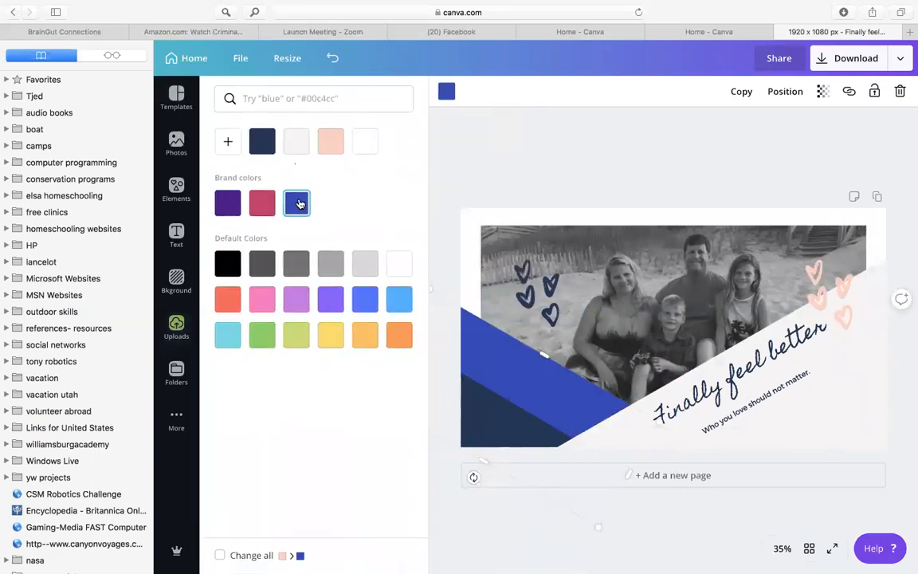
{"action": "left_click", "coordinate": [330, 147]}
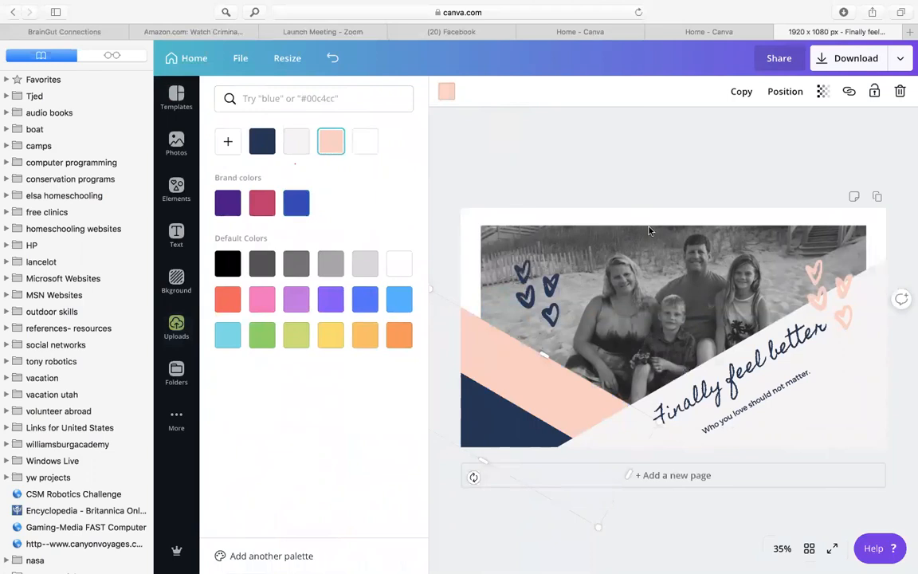
Replace the subtitle "Who you love should not matter." under the heading with "Next Saturday"
{"action": "left_click", "coordinate": [789, 381]}
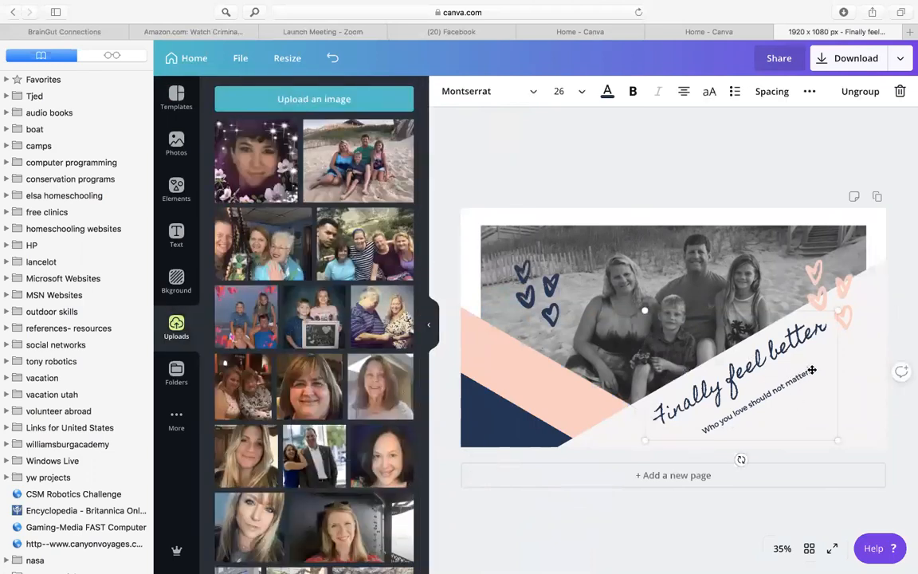
{"action": "left_click_drag", "start_coordinate": [811, 370], "coordinate": [734, 413]}
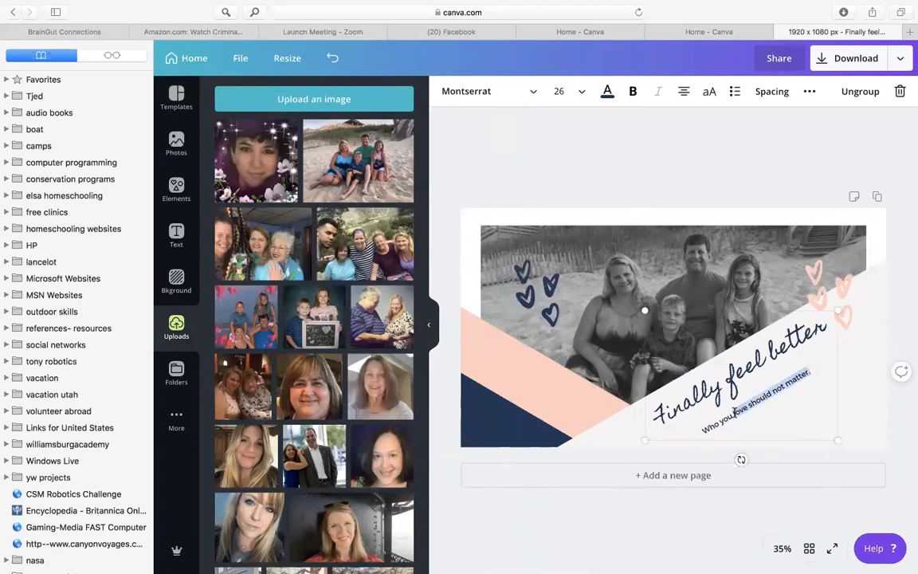
{"action": "key", "text": "BackSpace"}
{"action": "key", "text": "BackSpace"}
{"action": "key", "text": "BackSpace"}
{"action": "key", "text": "BackSpace"}
{"action": "key", "text": "BackSpace"}
{"action": "key", "text": "BackSpace"}
{"action": "key", "text": "BackSpace"}
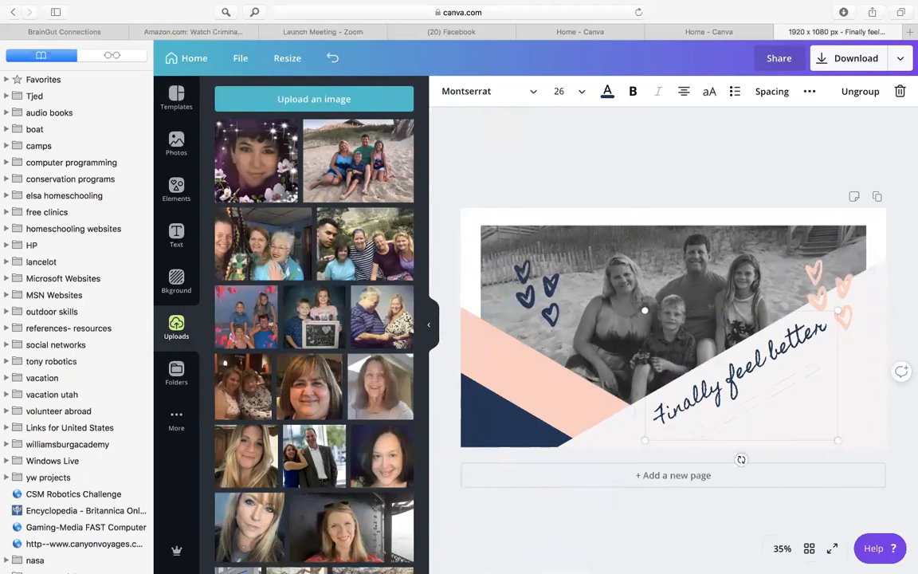
{"action": "type", "text": "online"}
{"action": "key", "text": "BackSpace"}
{"action": "key", "text": "BackSpace"}
{"action": "type", "text": "Next Saturday"}
{"action": "left_click", "coordinate": [656, 158]}
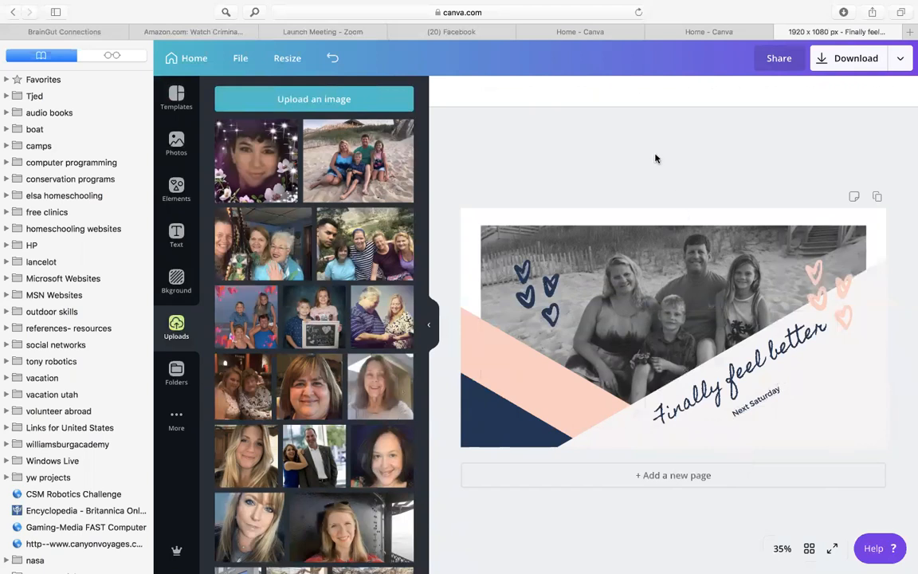
Download the finished event cover as a JPG file
{"action": "left_click", "coordinate": [847, 60]}
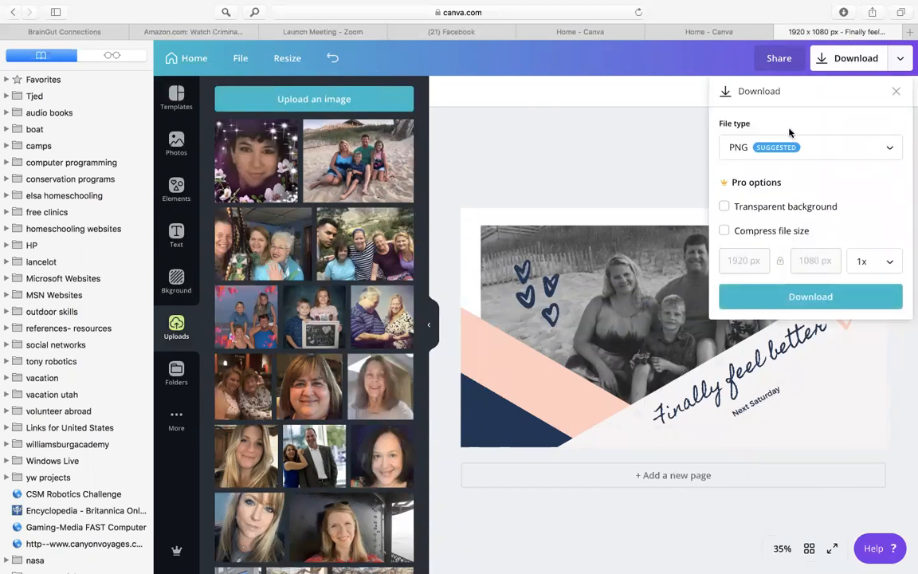
{"action": "left_click", "coordinate": [747, 150]}
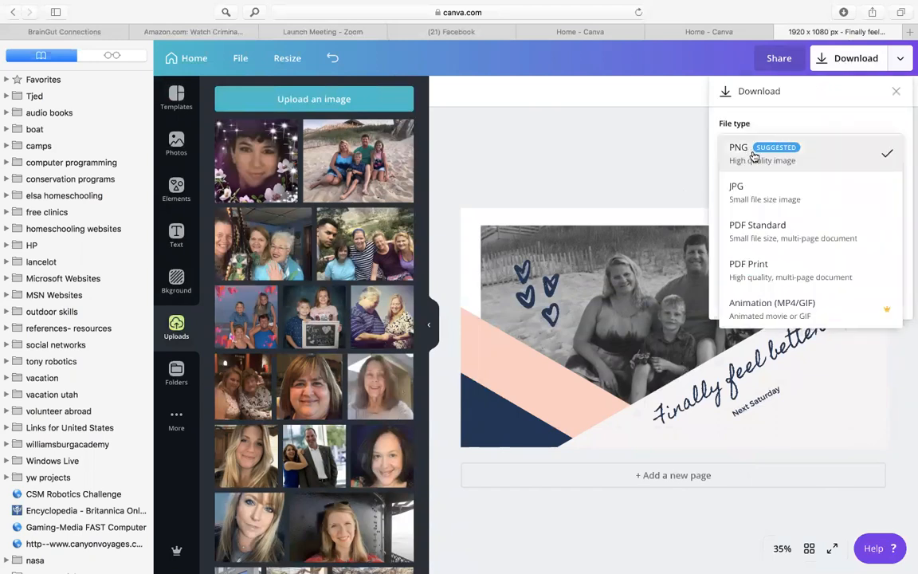
{"action": "left_click", "coordinate": [747, 189]}
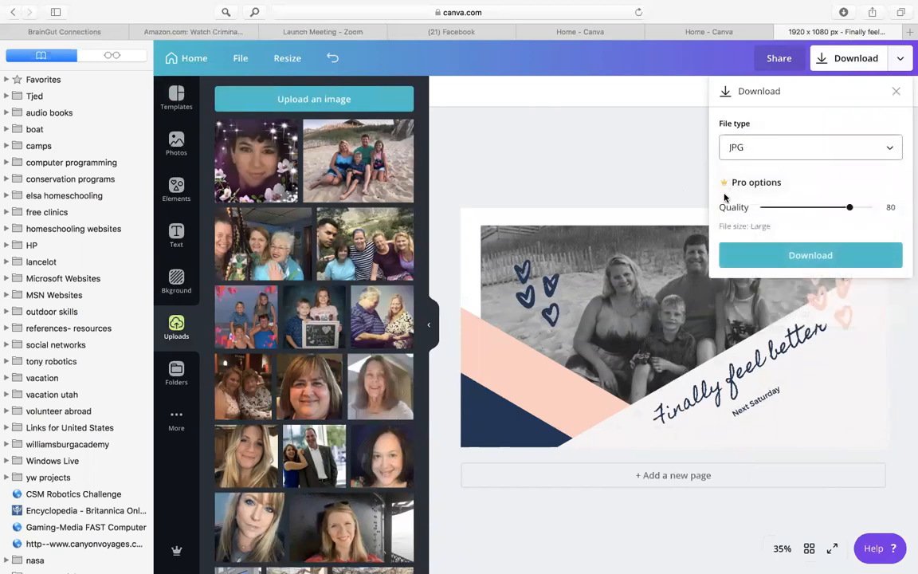
{"action": "left_click", "coordinate": [794, 255]}
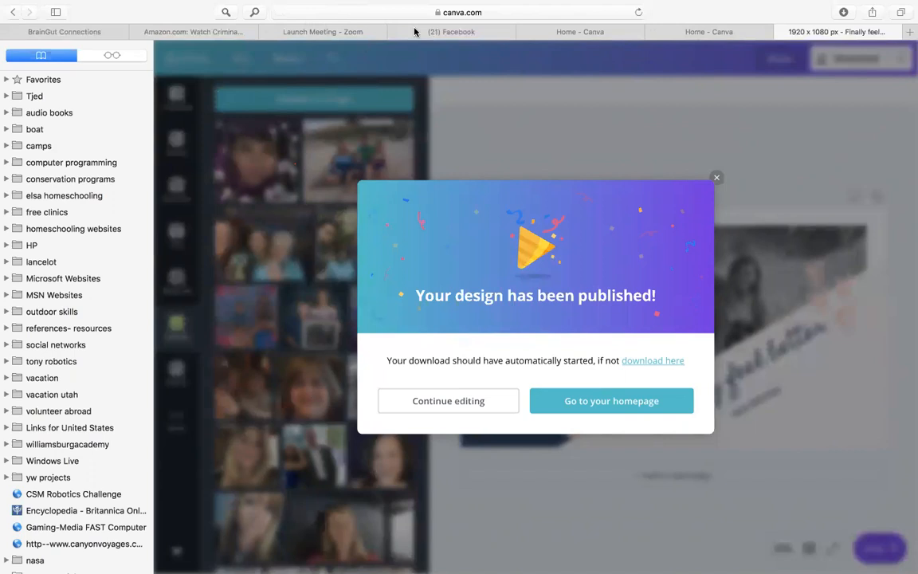
Switch to Facebook, start a new public event and set the BrainGut Connection page as its host
{"action": "left_click", "coordinate": [467, 31]}
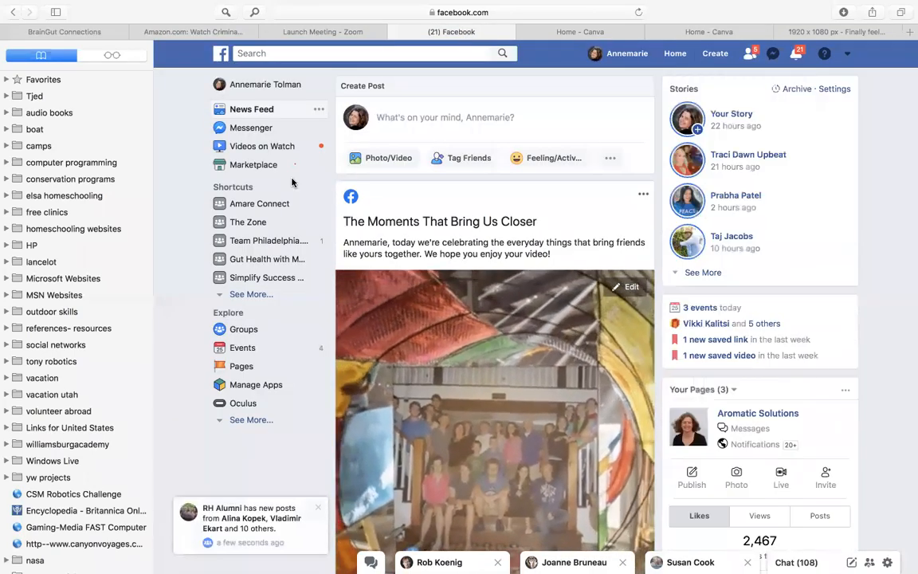
{"action": "left_click", "coordinate": [234, 355]}
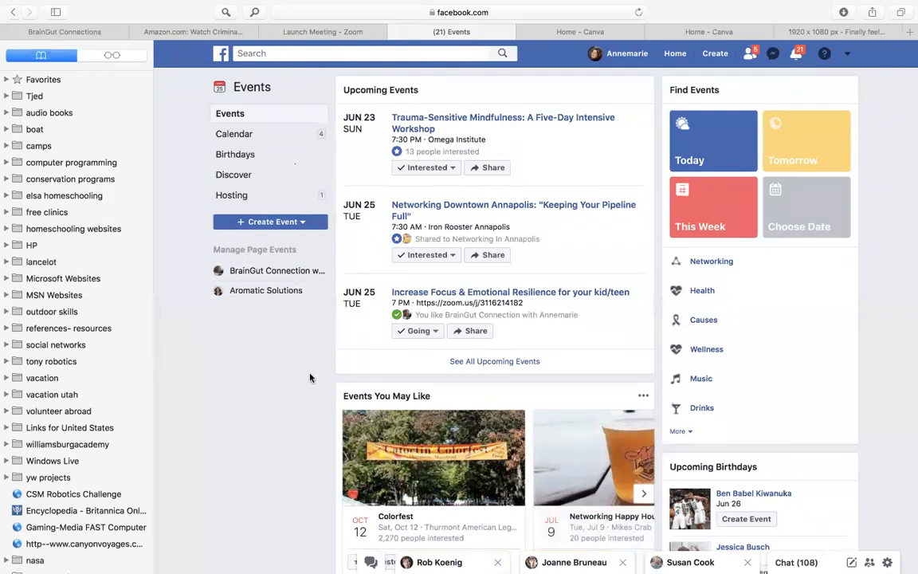
{"action": "left_click", "coordinate": [266, 223]}
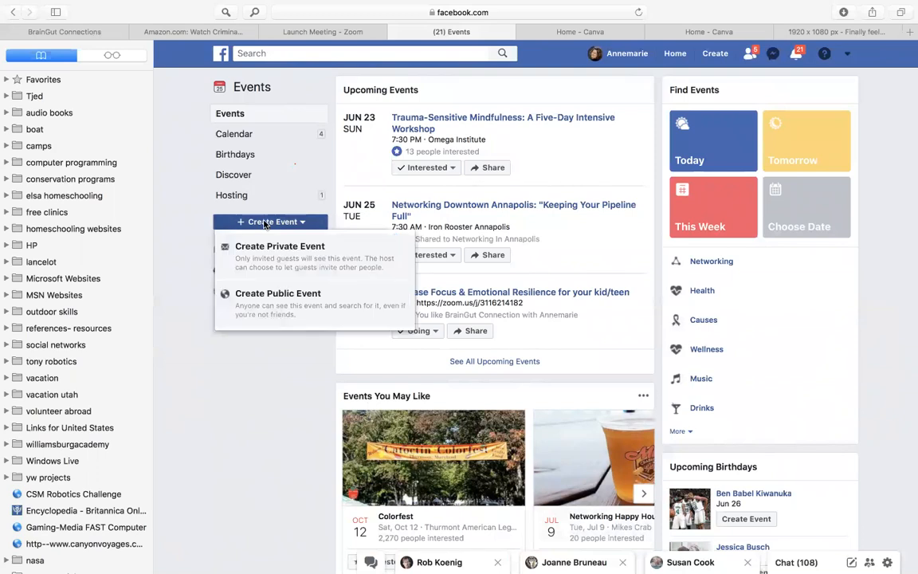
{"action": "left_click", "coordinate": [248, 292]}
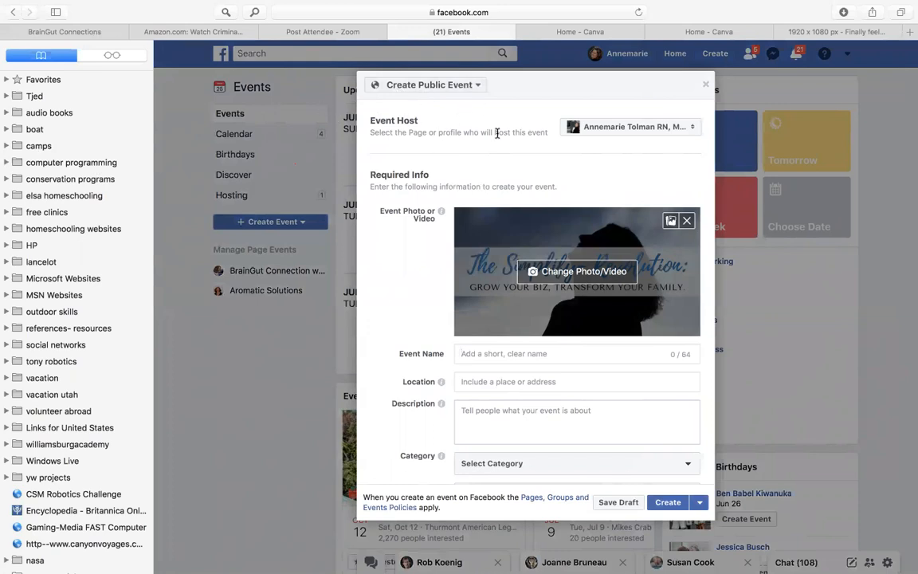
{"action": "left_click", "coordinate": [591, 126]}
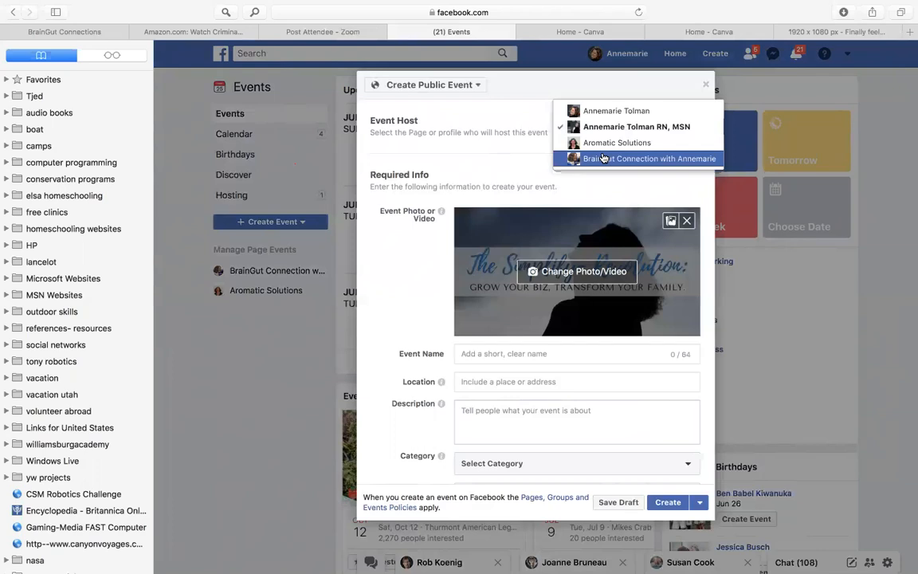
{"action": "left_click", "coordinate": [603, 157]}
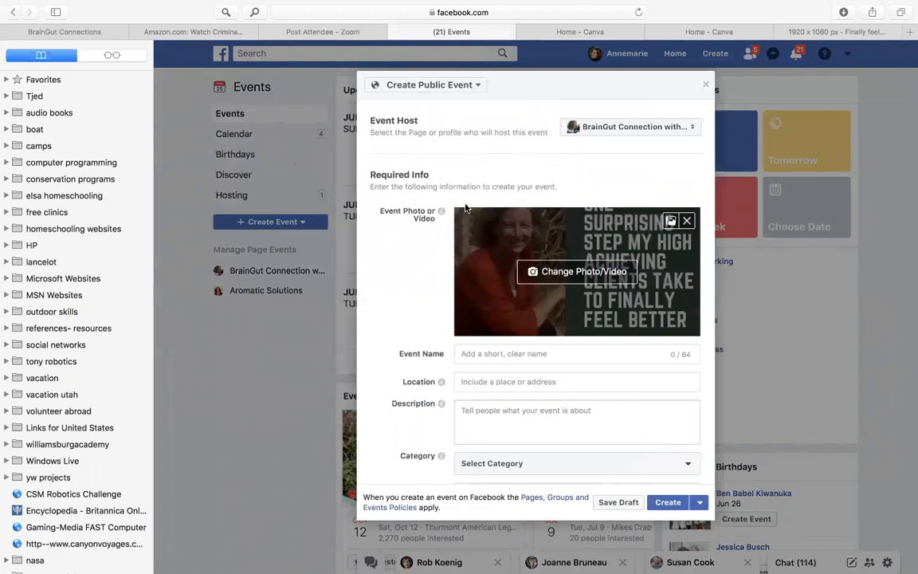
Replace the event photo with the recent file "Finally feel better.jpg" and shift the picture slightly down in its frame
{"action": "left_click", "coordinate": [561, 271]}
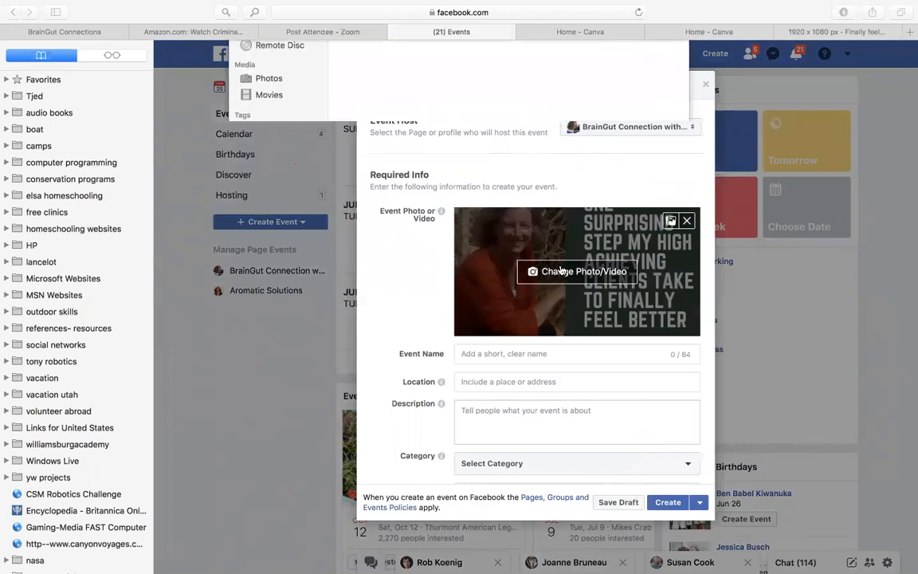
{"action": "left_click", "coordinate": [268, 88]}
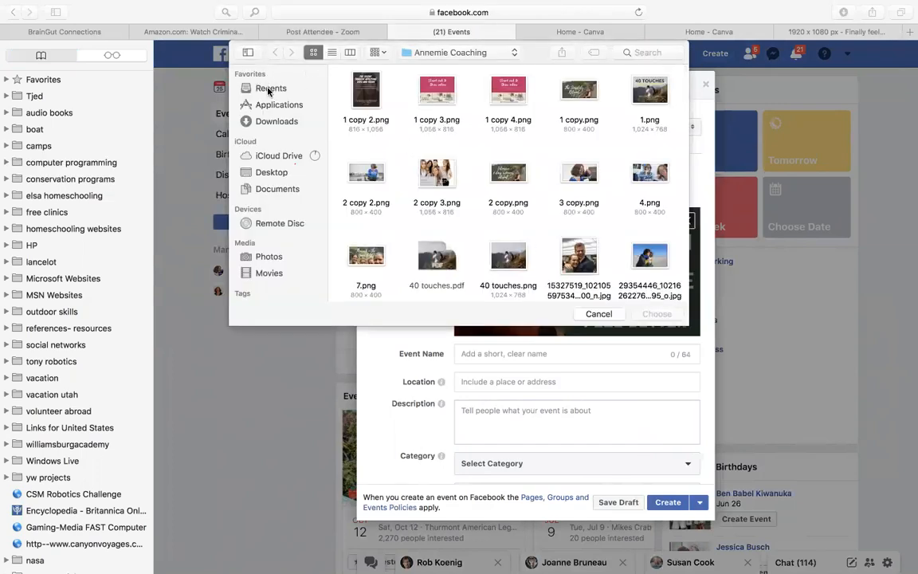
{"action": "left_click", "coordinate": [372, 108]}
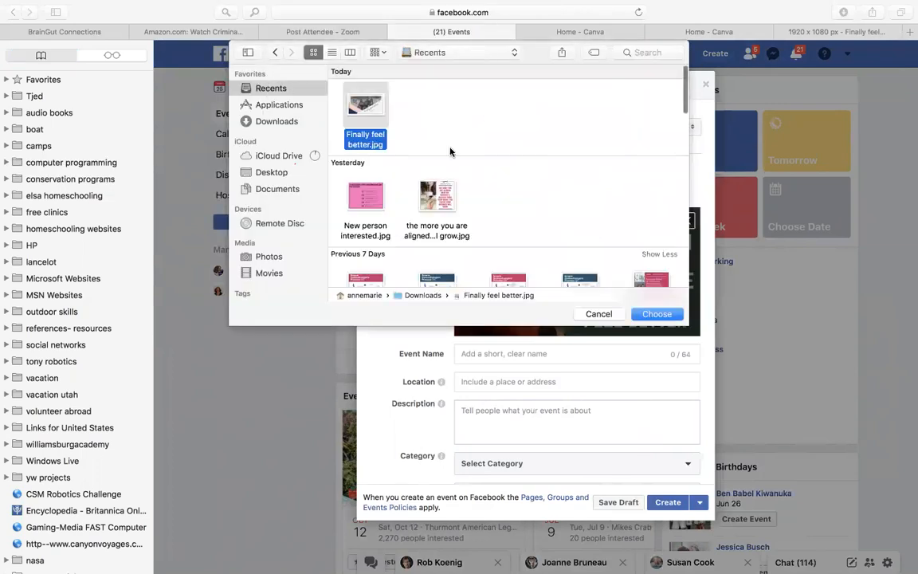
{"action": "left_click", "coordinate": [658, 314]}
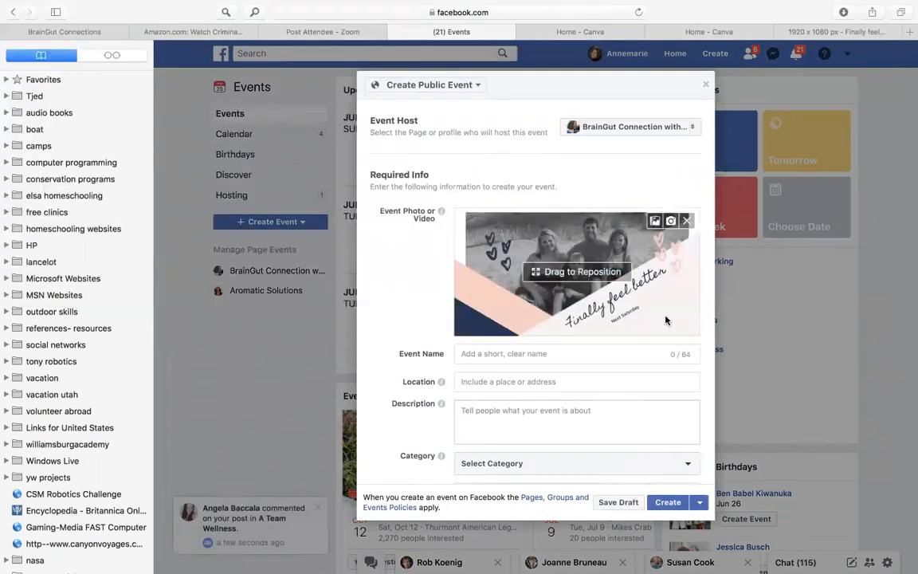
{"action": "mouse_move", "coordinate": [534, 263]}
{"action": "left_mouse_down"}
{"action": "mouse_move", "coordinate": [591, 271]}
{"action": "mouse_move", "coordinate": [530, 279]}
{"action": "left_mouse_up"}
Name the event "Finally Feel Better" and enter "Online:" as its location
{"action": "left_click", "coordinate": [574, 354]}
{"action": "type", "text": "F"}
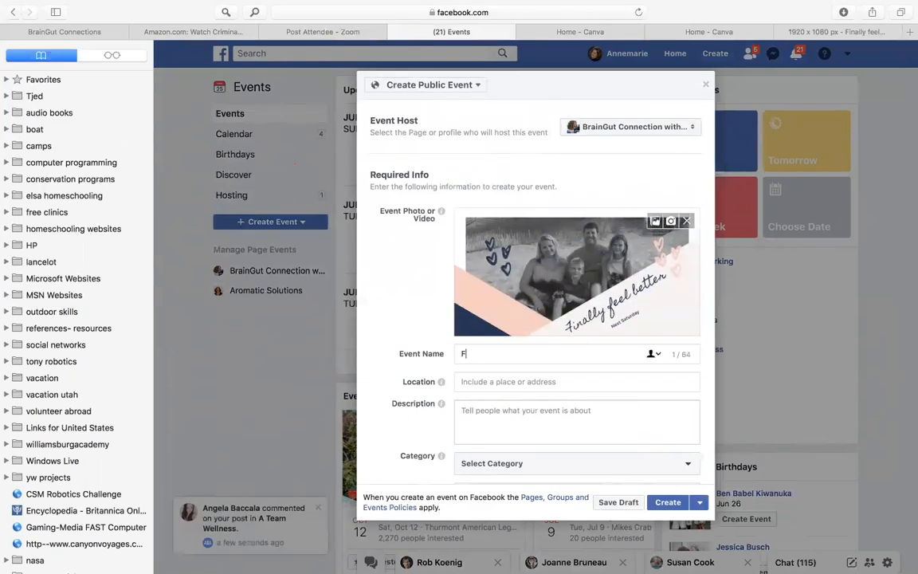
{"action": "type", "text": "inally Feel Better"}
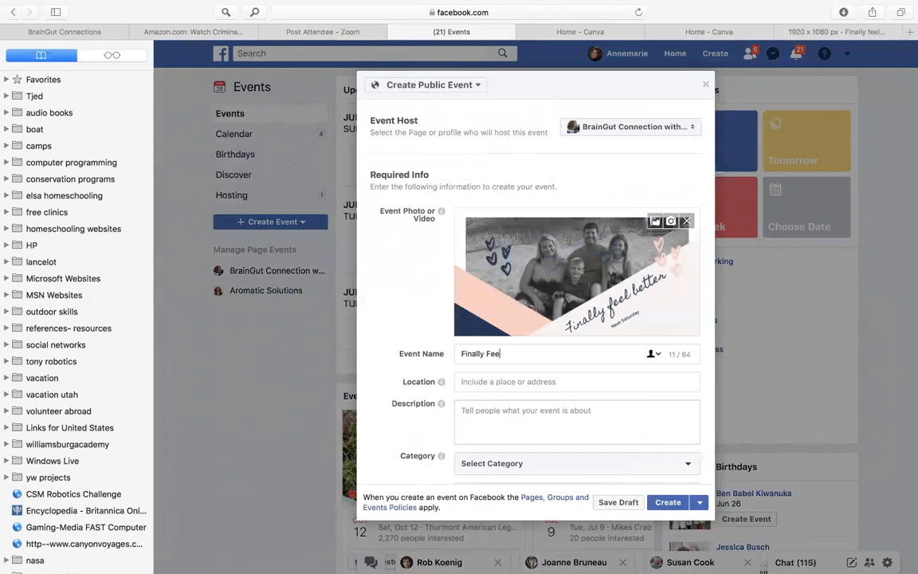
{"action": "left_click", "coordinate": [516, 378]}
{"action": "type", "text": "Online:"}
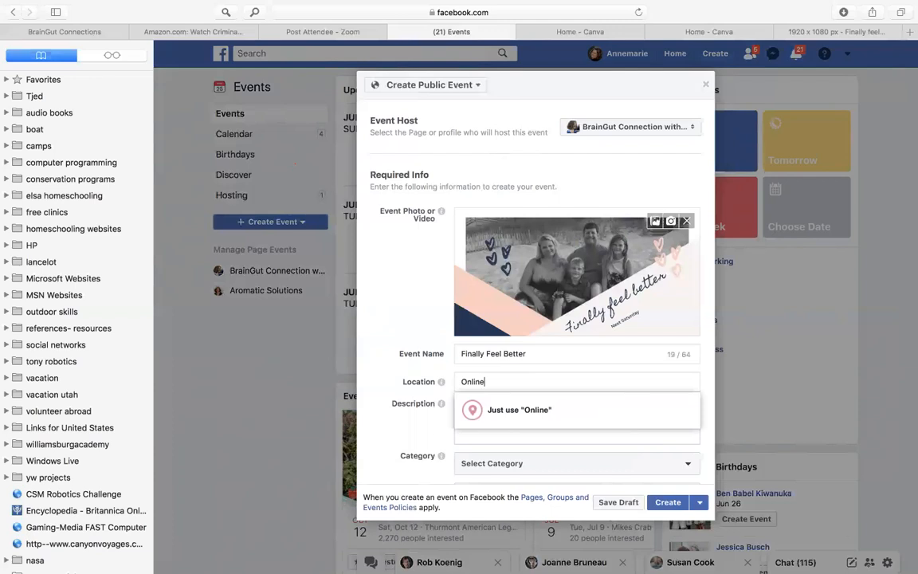
{"action": "left_click", "coordinate": [848, 357]}
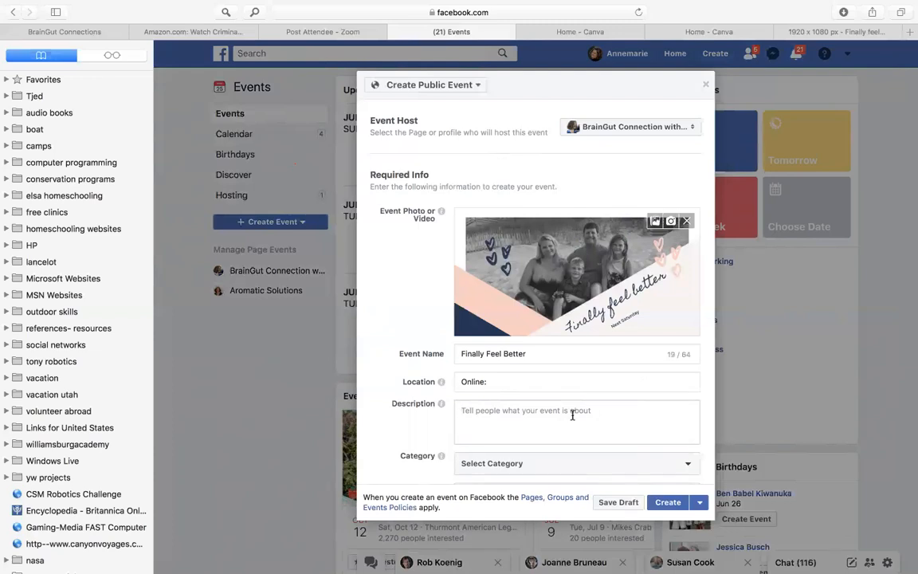
Write the event description "Come and join me for an awesome get together!"
{"action": "type", "text": "Come and join me ne"}
{"action": "key", "text": "BackSpace"}
{"action": "key", "text": "BackSpace"}
{"action": "key", "text": "BackSpace"}
{"action": "key", "text": "BackSpace"}
{"action": "key", "text": "BackSpace"}
{"action": "type", "text": "for an aw"}
{"action": "type", "text": "esome "}
{"action": "type", "text": "post"}
{"action": "type", "text": "er"}
{"action": "key", "text": "BackSpace"}
{"action": "key", "text": "BackSpace"}
{"action": "key", "text": "BackSpace"}
{"action": "key", "text": "BackSpace"}
{"action": "key", "text": "BackSpace"}
{"action": "key", "text": "BackSpace"}
{"action": "type", "text": "get togetyher"}
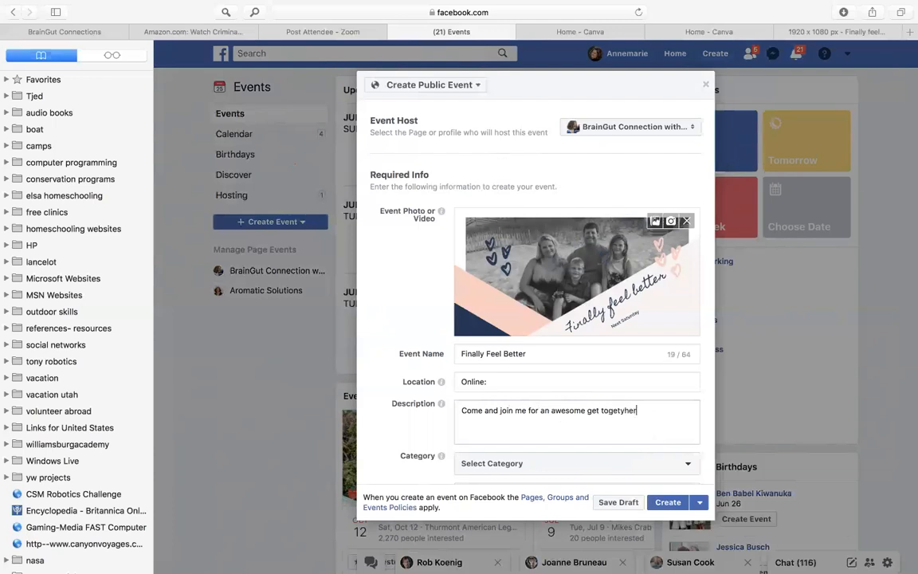
{"action": "key", "text": "BackSpace"}
{"action": "key", "text": "BackSpace"}
{"action": "key", "text": "BackSpace"}
{"action": "key", "text": "BackSpace"}
{"action": "type", "text": "the"}
{"action": "key", "text": "BackSpace"}
{"action": "key", "text": "BackSpace"}
{"action": "key", "text": "BackSpace"}
{"action": "type", "text": "her!"}
Set the event's category to Health
{"action": "left_click", "coordinate": [530, 463]}
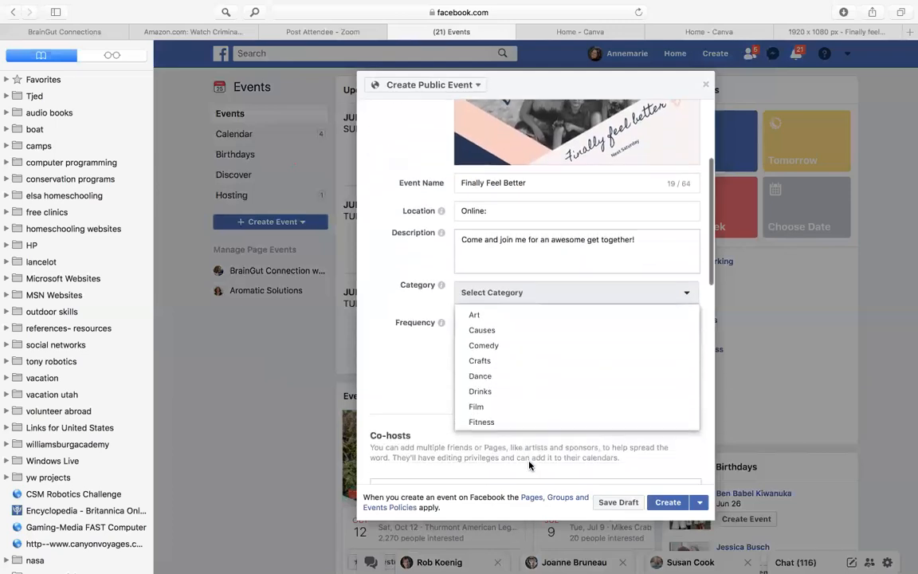
{"action": "scroll", "coordinate": [512, 390], "scroll_direction": "down", "scroll_amount": 2}
{"action": "scroll", "coordinate": [511, 390], "scroll_direction": "down", "scroll_amount": 3}
{"action": "left_click", "coordinate": [503, 335]}
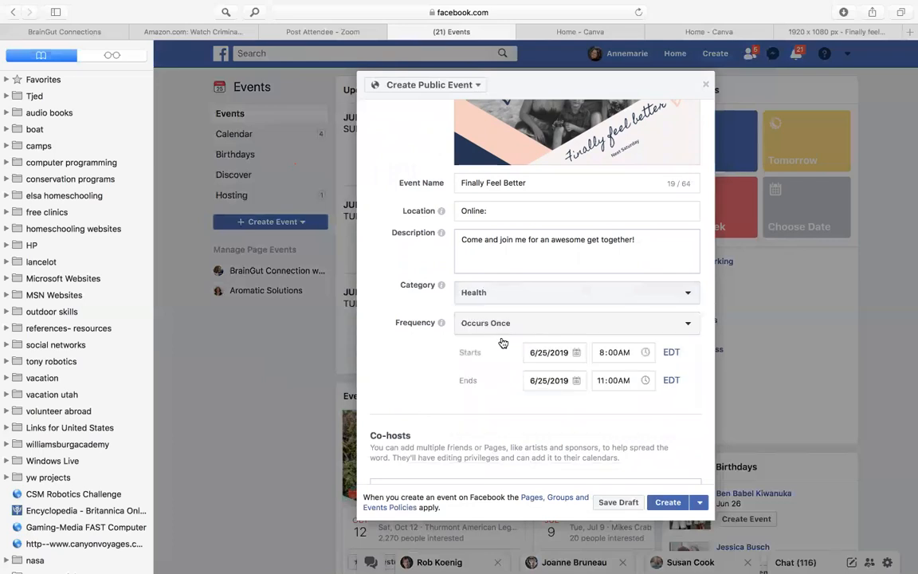
Find a friend by the start of the first name and add that friend as the event's co-host
{"action": "scroll", "coordinate": [492, 385], "scroll_direction": "down", "scroll_amount": 5}
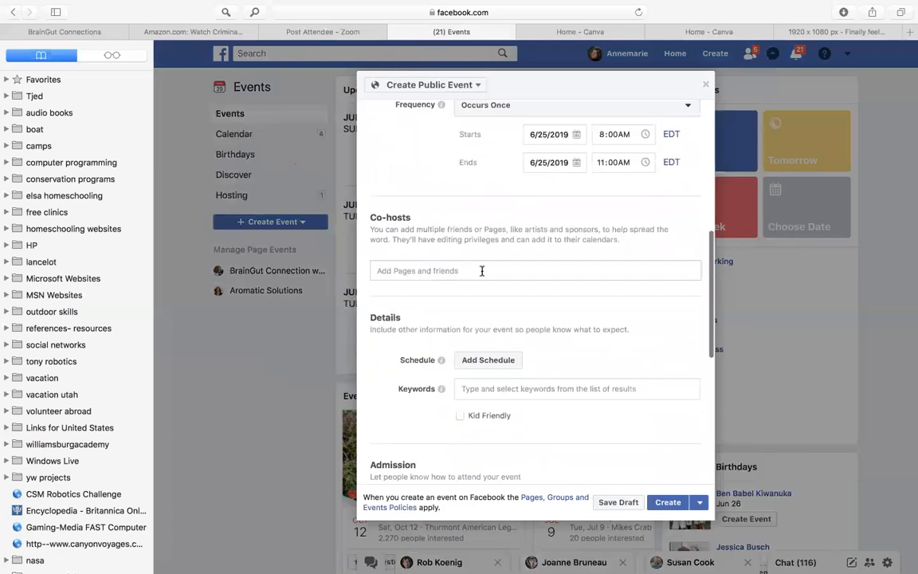
{"action": "left_click", "coordinate": [476, 274]}
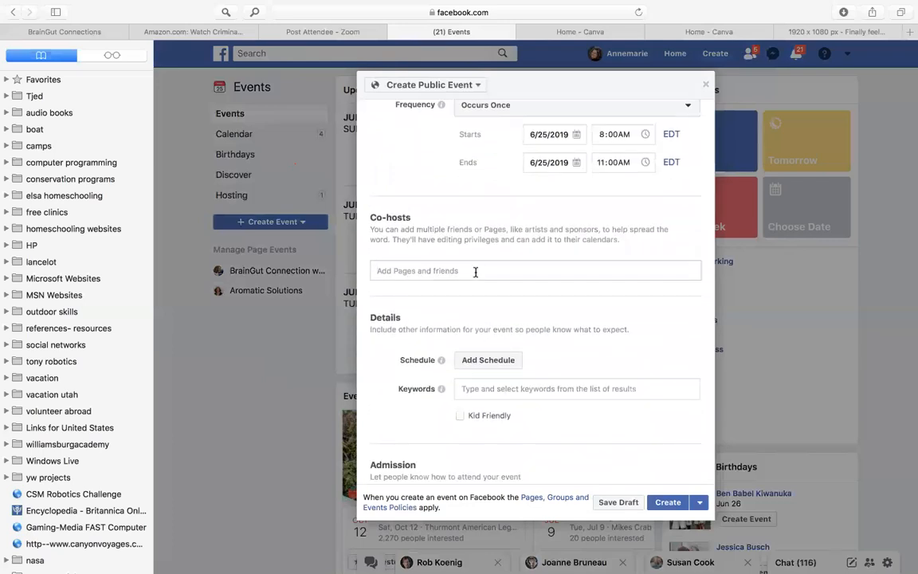
{"action": "type", "text": "dia"}
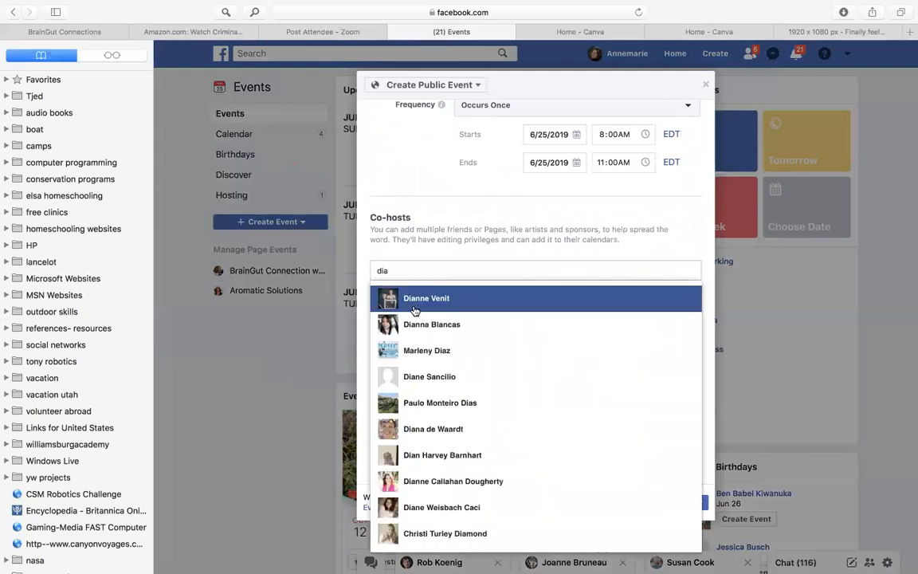
{"action": "left_click", "coordinate": [415, 311]}
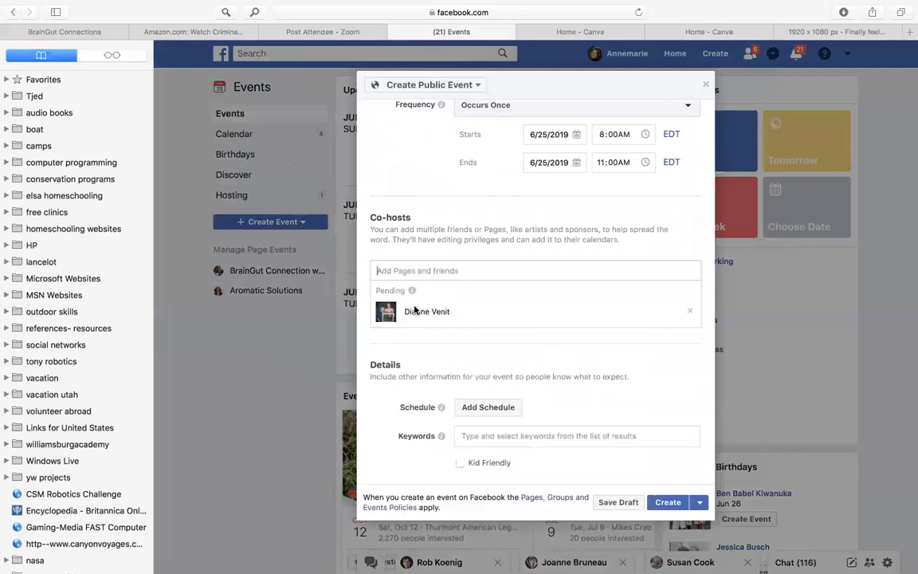
Start adding a schedule to the event's details
{"action": "scroll", "coordinate": [414, 310], "scroll_direction": "down", "scroll_amount": 2}
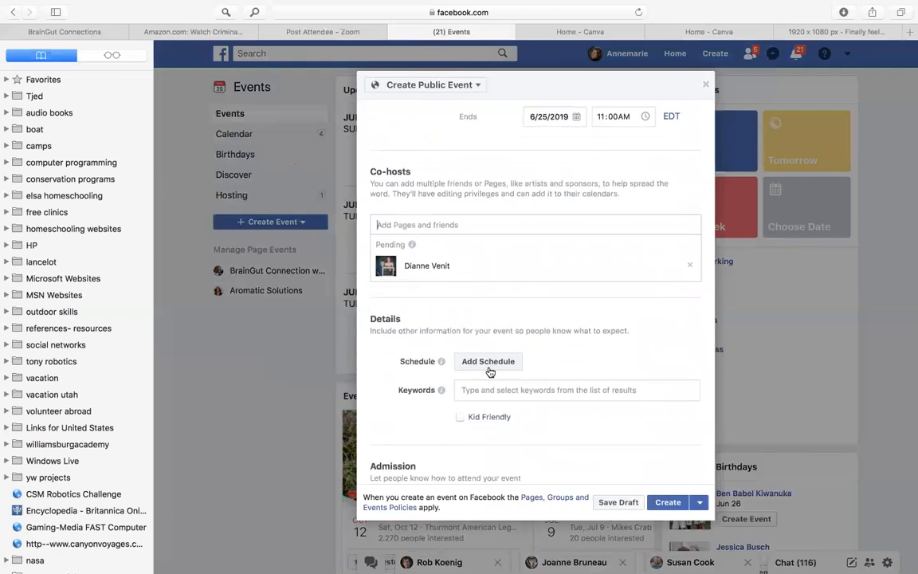
{"action": "left_click", "coordinate": [489, 363]}
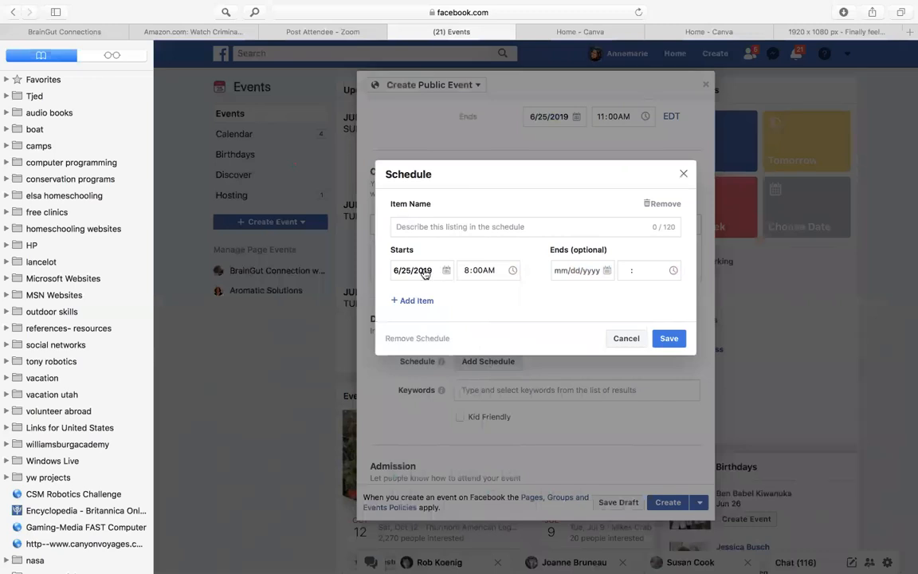
Try a second, unnamed item in the event schedule and remove that item again
{"action": "left_click", "coordinate": [410, 301]}
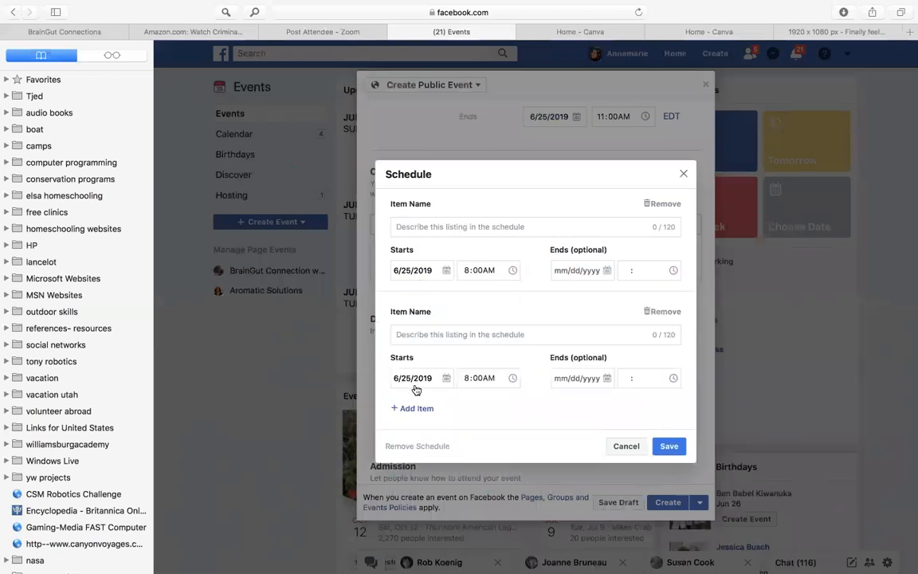
{"action": "left_click", "coordinate": [684, 176]}
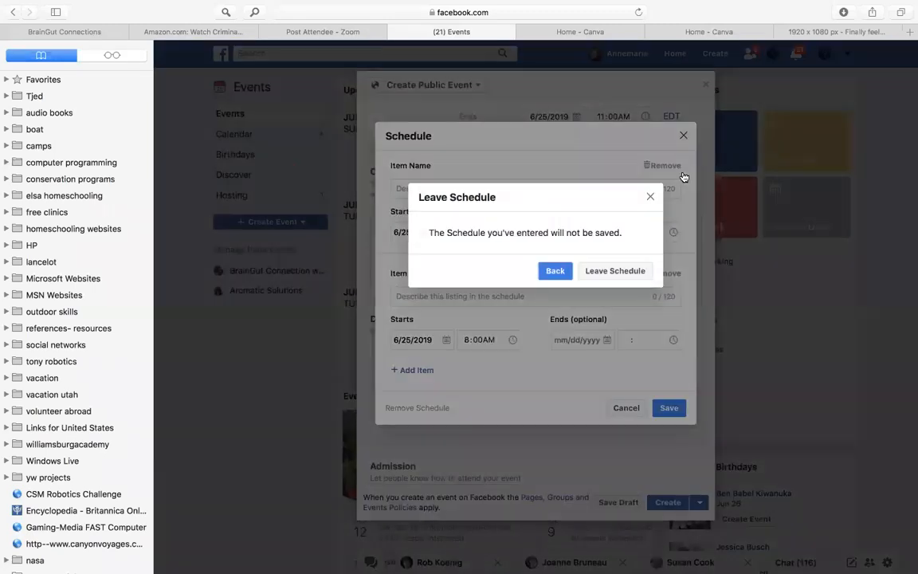
{"action": "left_click", "coordinate": [563, 270]}
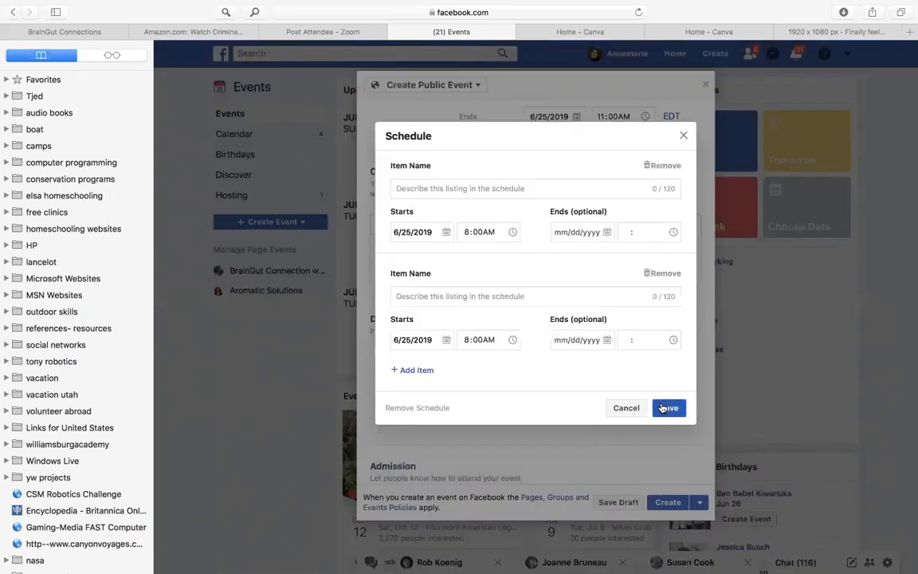
{"action": "left_click", "coordinate": [662, 409]}
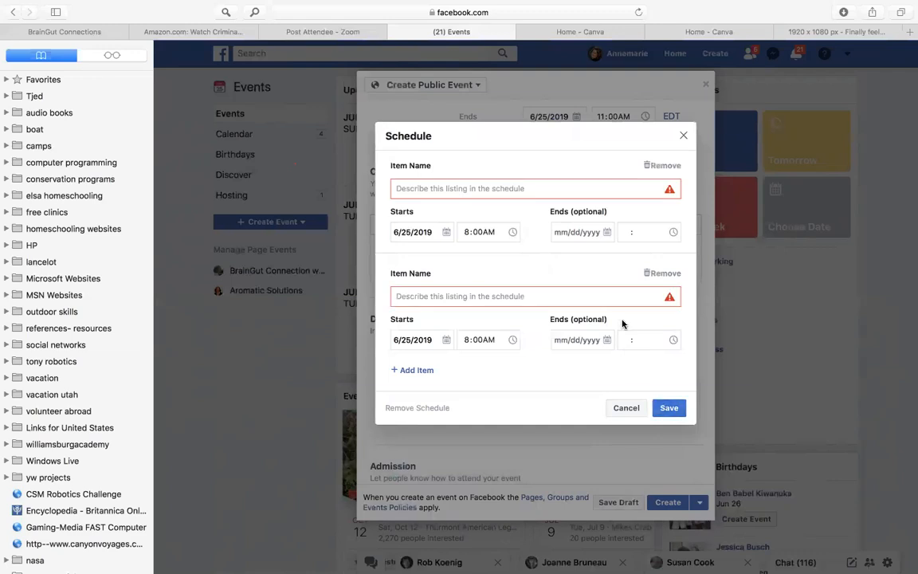
{"action": "left_click", "coordinate": [662, 274]}
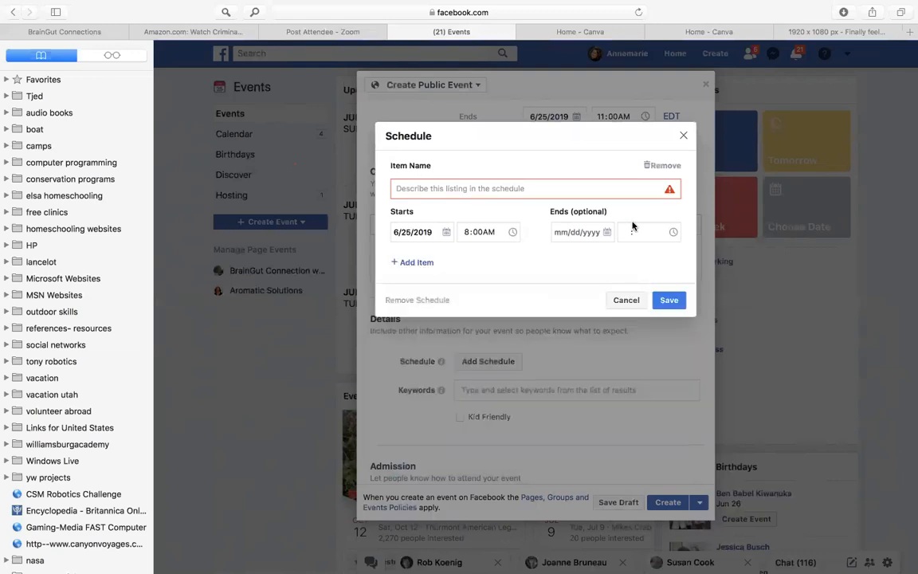
Set the schedule item's end date to 6/25/2019, name the item "times" and save the schedule
{"action": "left_click", "coordinate": [481, 233]}
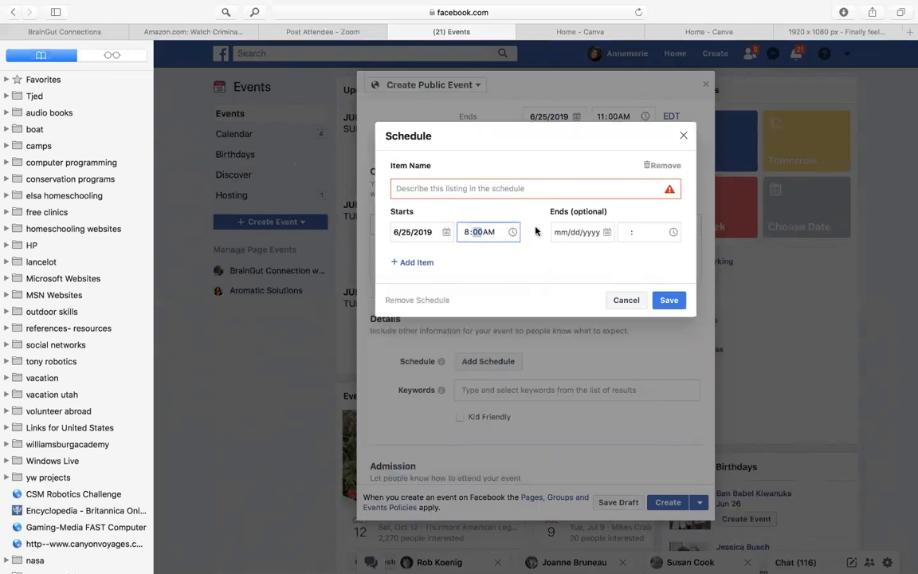
{"action": "left_click", "coordinate": [644, 235]}
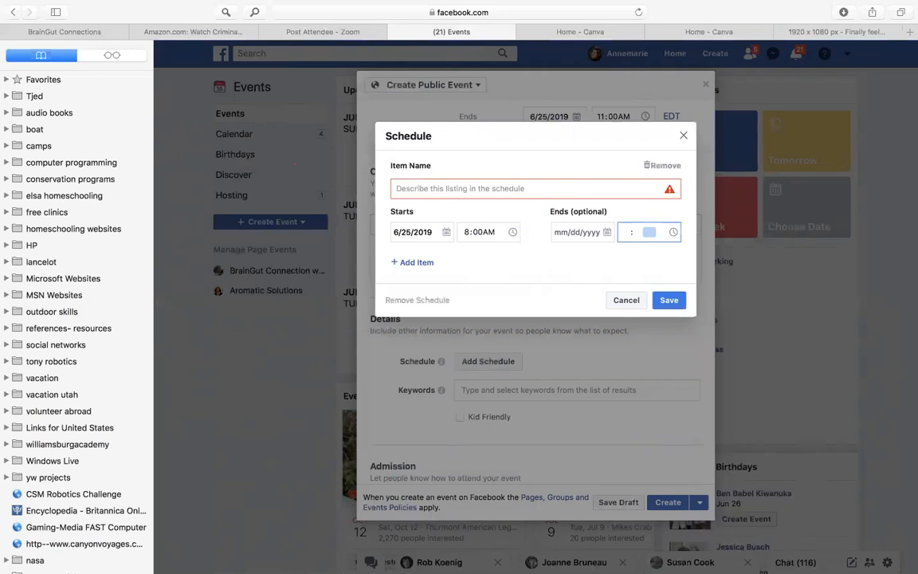
{"action": "left_click", "coordinate": [592, 235]}
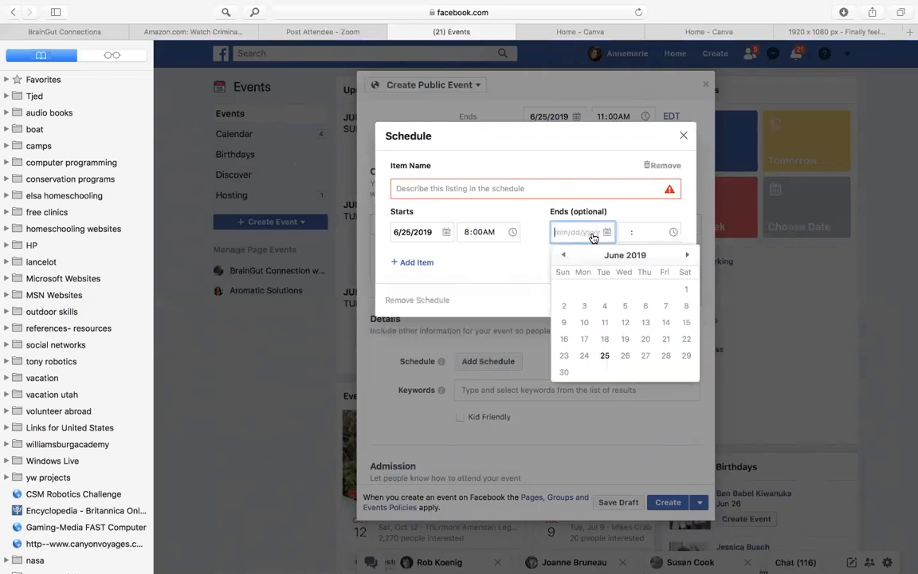
{"action": "left_click", "coordinate": [605, 356]}
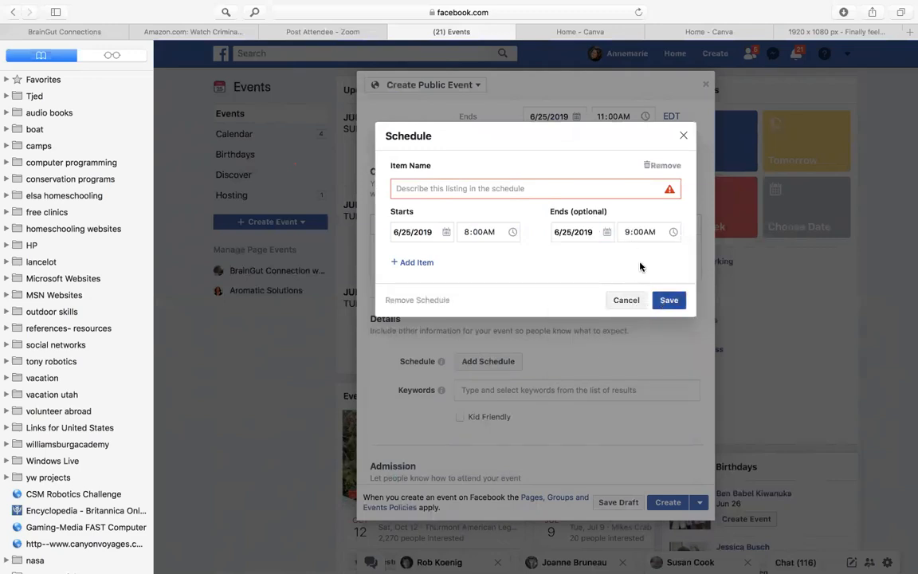
{"action": "left_click", "coordinate": [528, 188]}
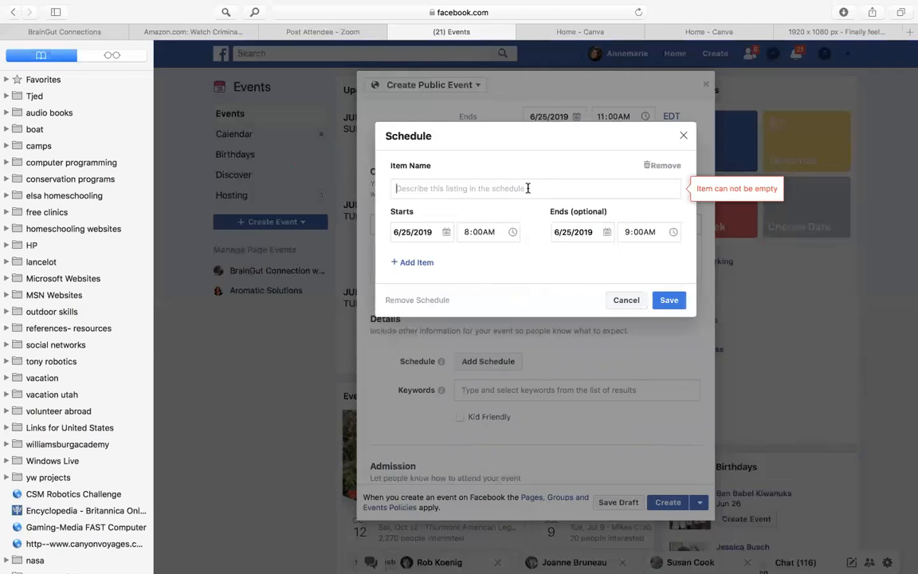
{"action": "type", "text": "times"}
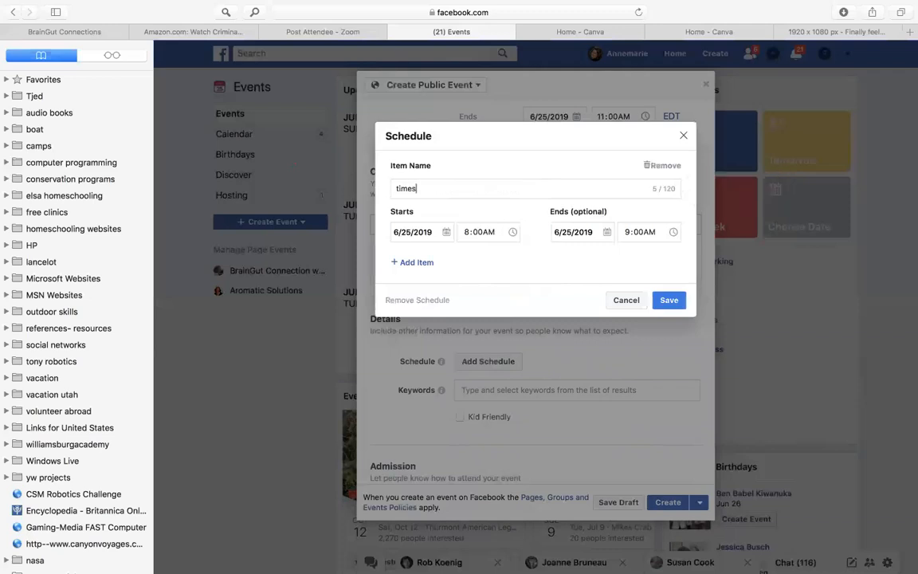
{"action": "left_click", "coordinate": [669, 301]}
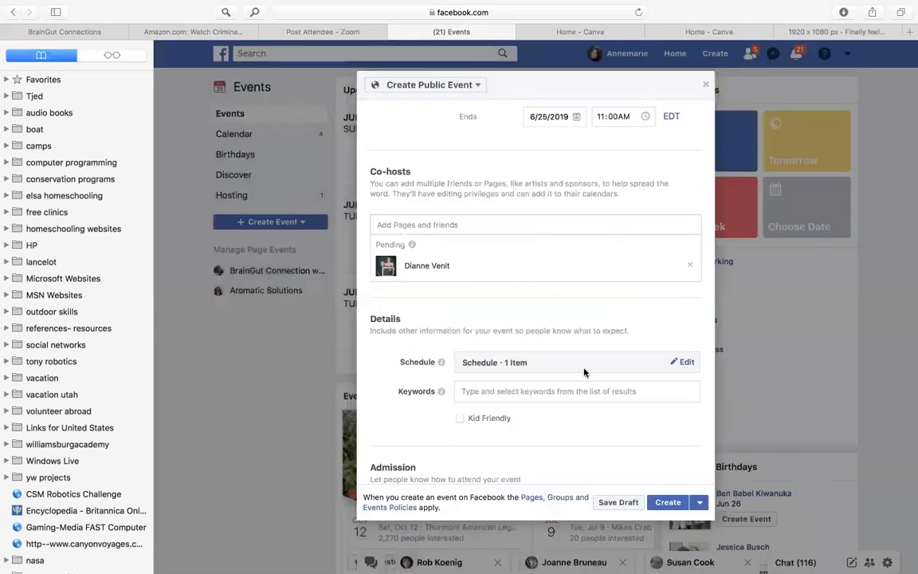
Review the admission and posting options, keep them as they are, and create the public event
{"action": "scroll", "coordinate": [583, 372], "scroll_direction": "down", "scroll_amount": 5}
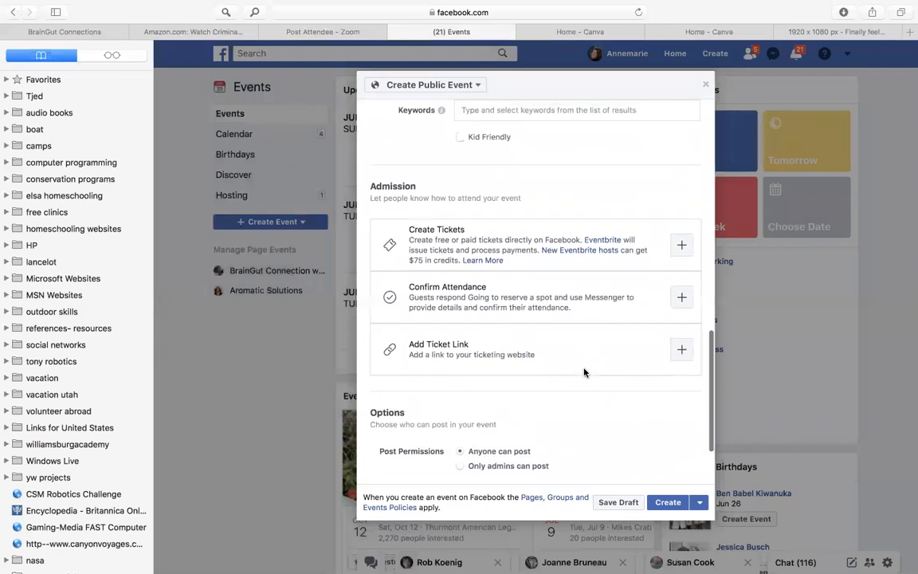
{"action": "scroll", "coordinate": [584, 372], "scroll_direction": "up", "scroll_amount": 1}
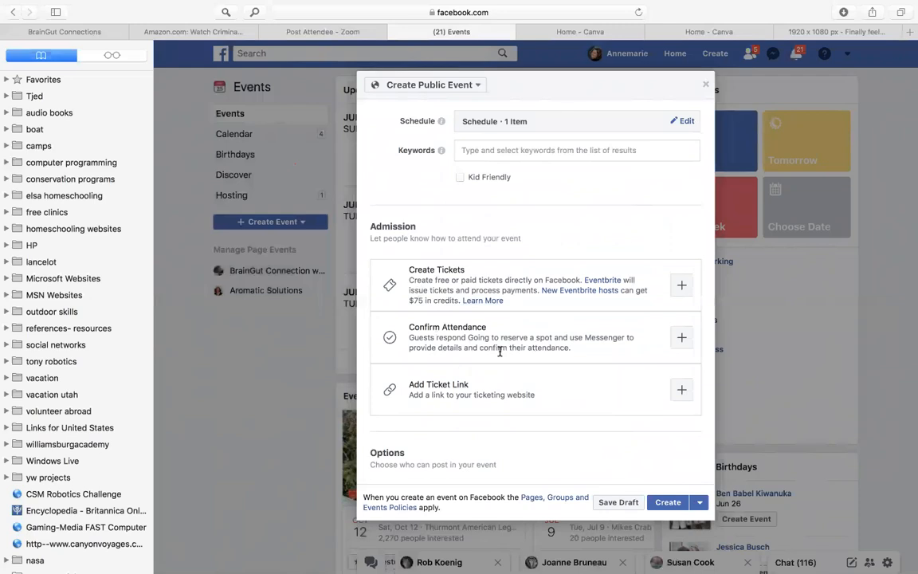
{"action": "scroll", "coordinate": [500, 351], "scroll_direction": "down", "scroll_amount": 3}
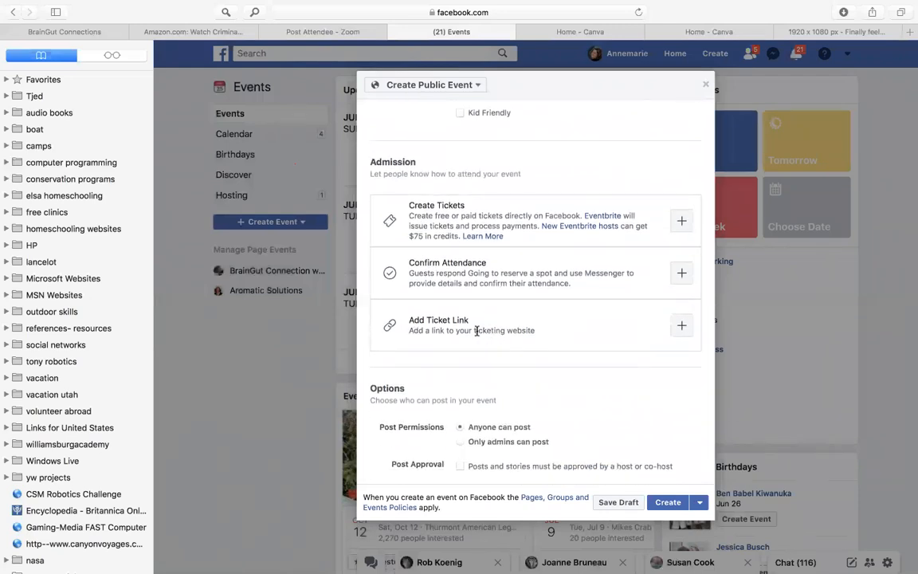
{"action": "scroll", "coordinate": [477, 330], "scroll_direction": "down", "scroll_amount": 3}
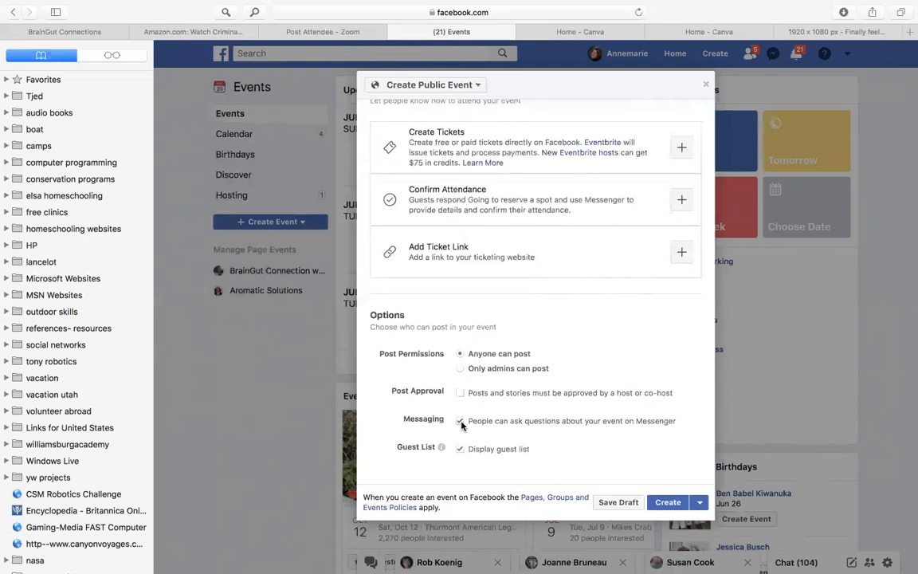
{"action": "left_click", "coordinate": [666, 503]}
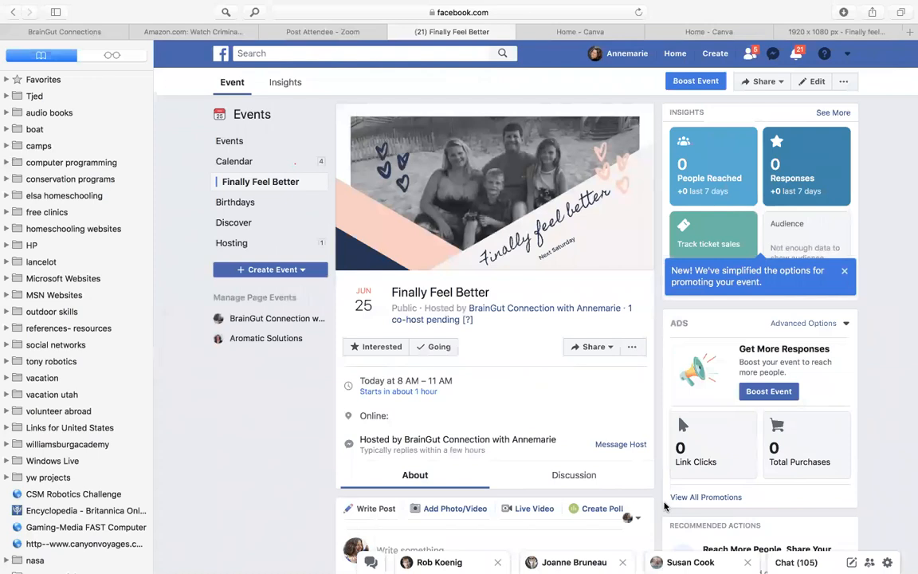
Try sharing the event in a private message with the text "Hope you can come", and close the message unsent
{"action": "left_click", "coordinate": [590, 348]}
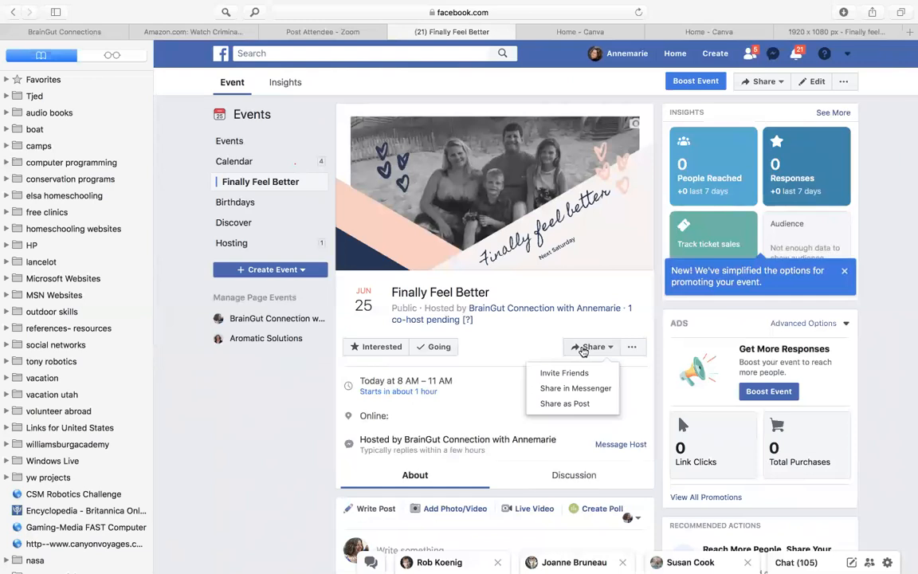
{"action": "left_click", "coordinate": [576, 408]}
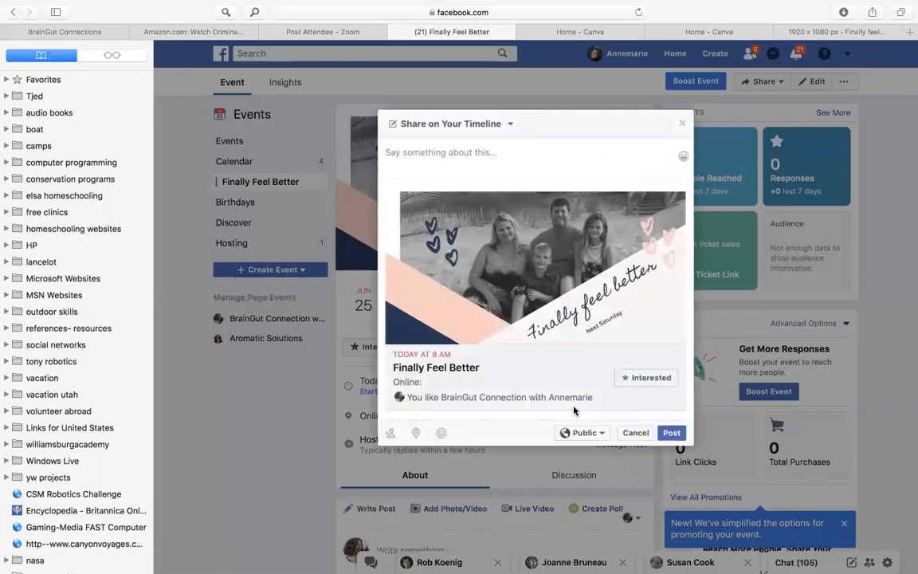
{"action": "left_click", "coordinate": [463, 126]}
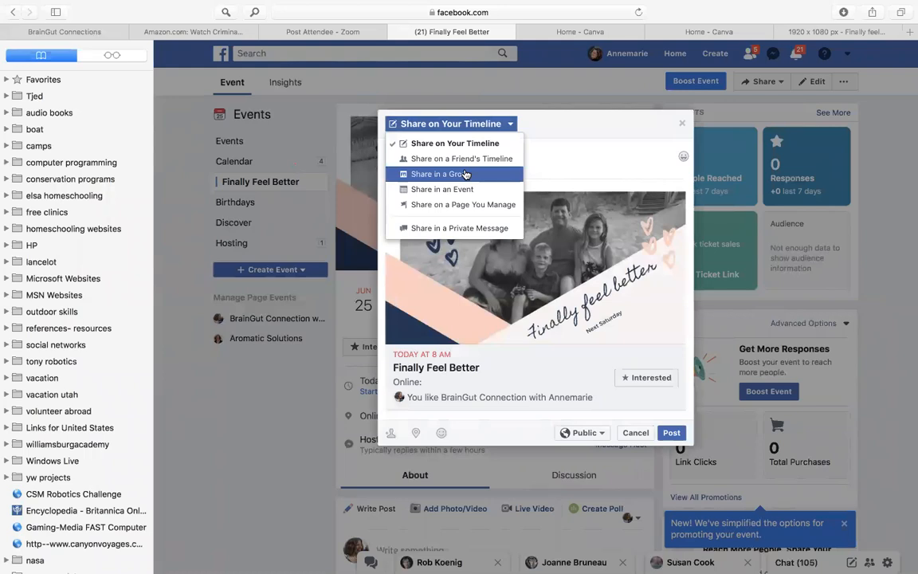
{"action": "left_click", "coordinate": [456, 229]}
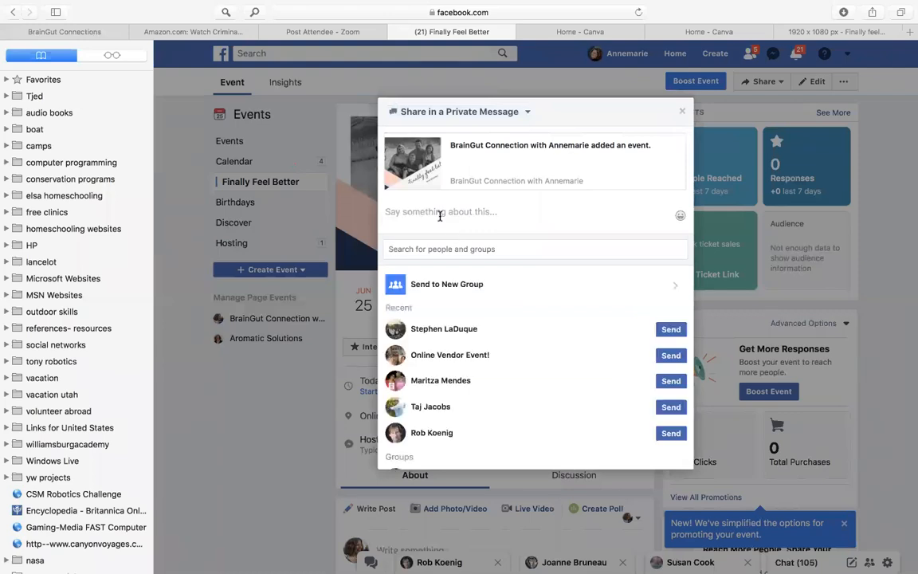
{"action": "left_click", "coordinate": [432, 214]}
{"action": "type", "text": "Hope you can come"}
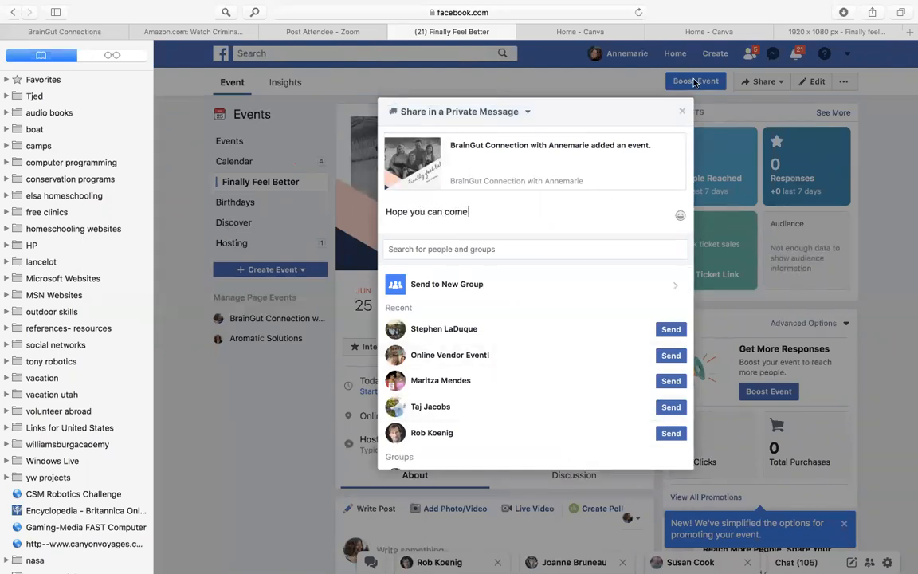
{"action": "left_click", "coordinate": [682, 113]}
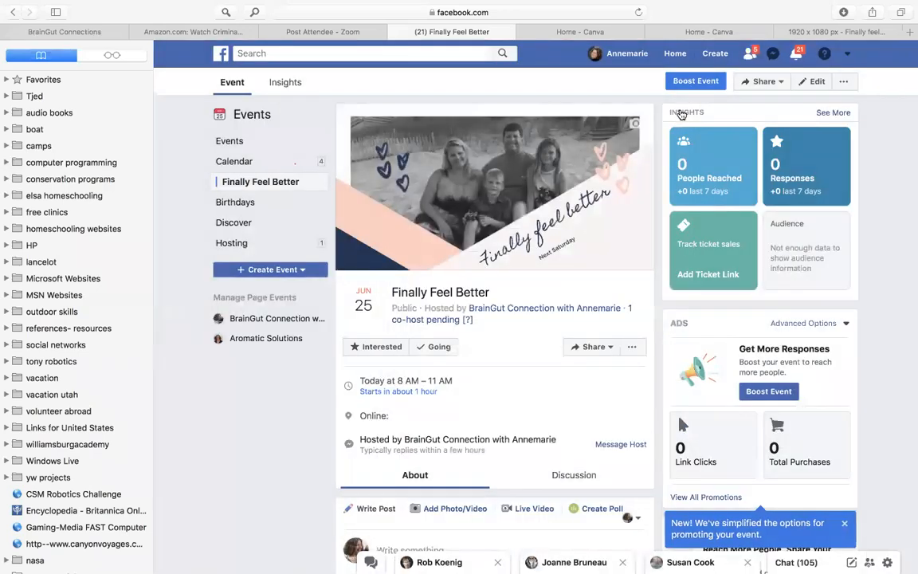
Open the event's friend invitations and browse the people from the Moms For Mental Health group and the earlier Finally Feel Better event
{"action": "left_click", "coordinate": [592, 348]}
{"action": "left_click", "coordinate": [592, 348]}
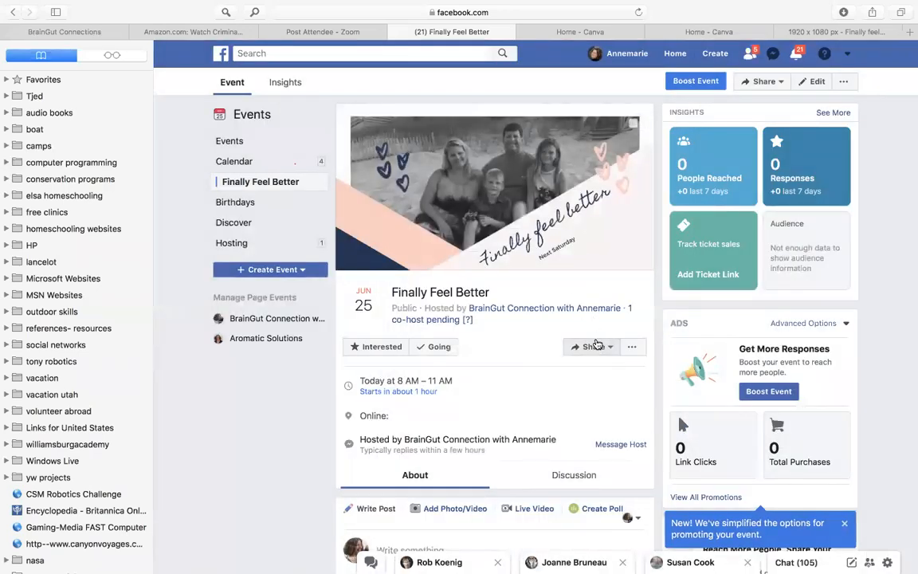
{"action": "left_click", "coordinate": [583, 354]}
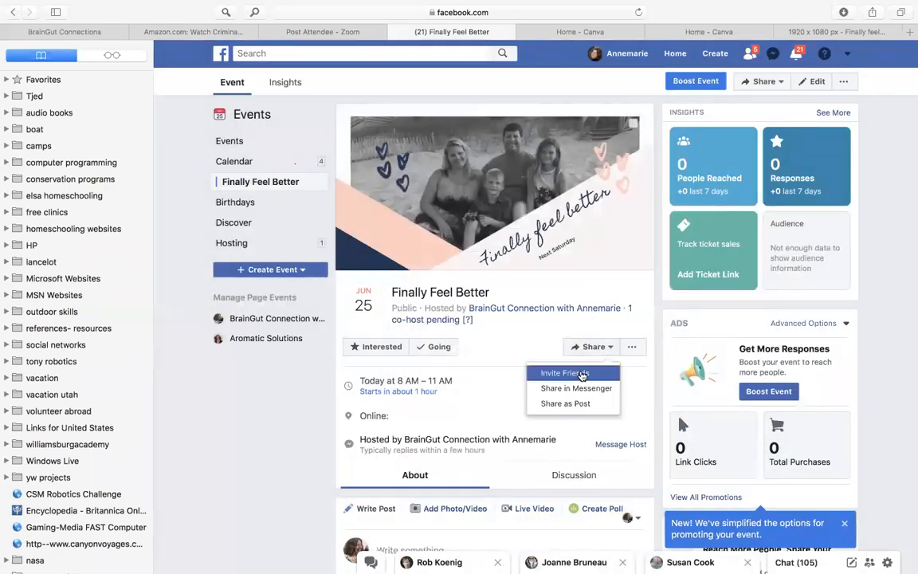
{"action": "left_click", "coordinate": [583, 374]}
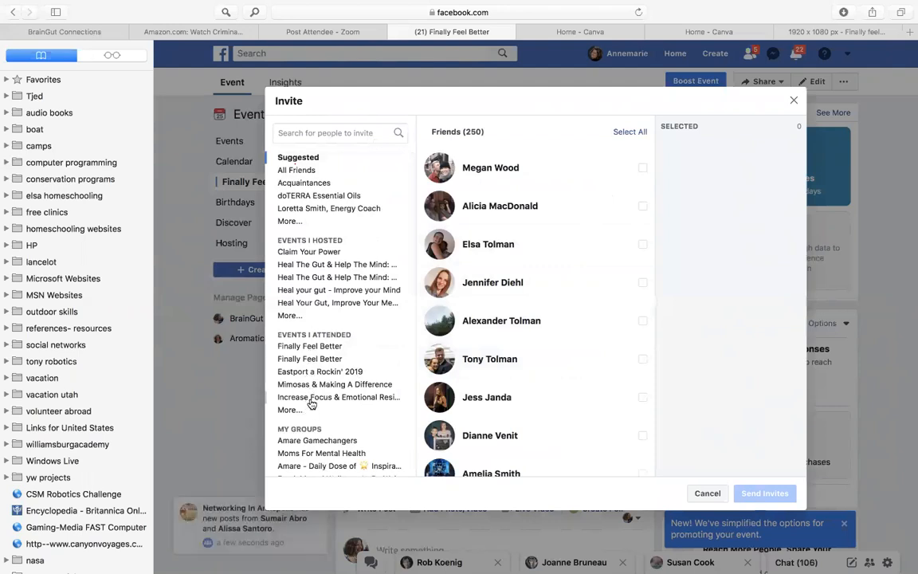
{"action": "scroll", "coordinate": [312, 396], "scroll_direction": "down", "scroll_amount": 1}
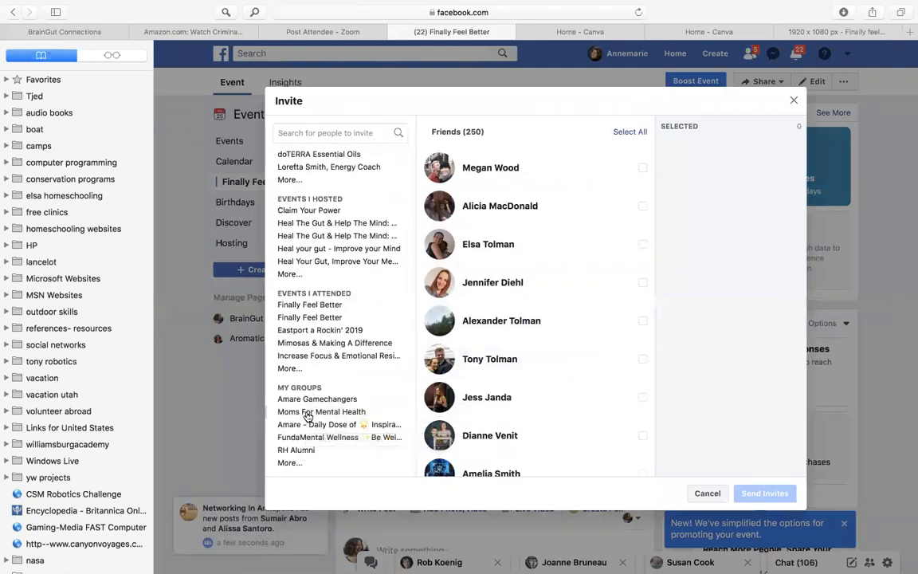
{"action": "left_click", "coordinate": [308, 413]}
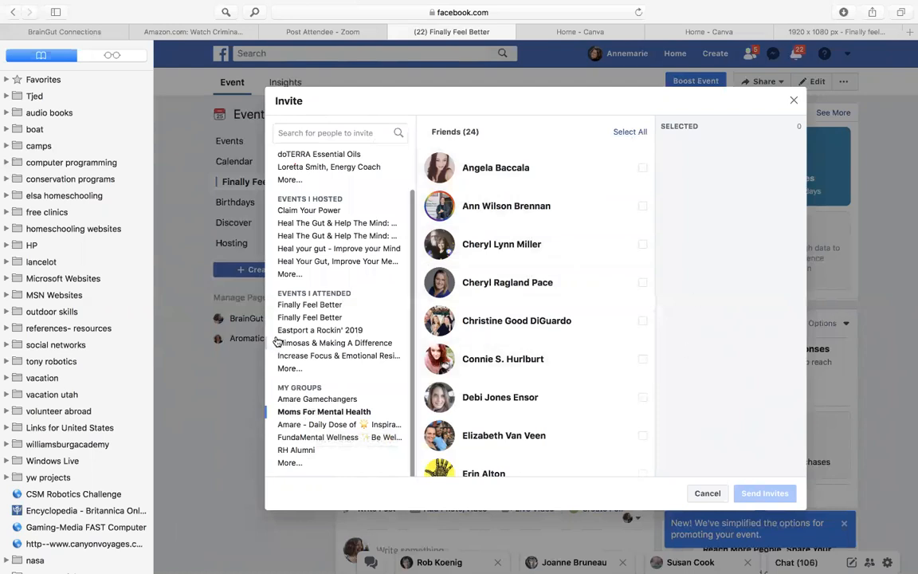
{"action": "left_click", "coordinate": [297, 320]}
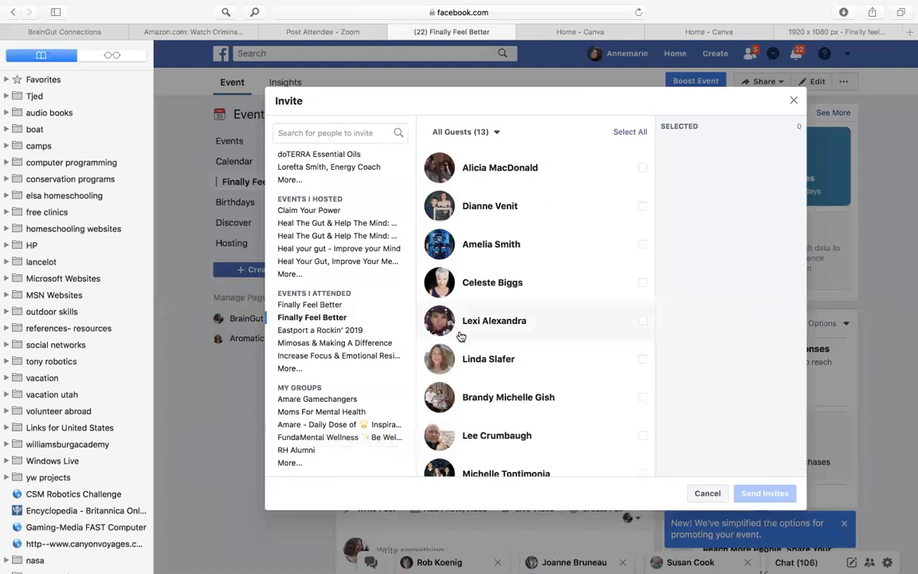
{"action": "scroll", "coordinate": [461, 335], "scroll_direction": "down", "scroll_amount": 3}
{"action": "scroll", "coordinate": [461, 335], "scroll_direction": "down", "scroll_amount": 2}
{"action": "scroll", "coordinate": [458, 323], "scroll_direction": "up", "scroll_amount": 5}
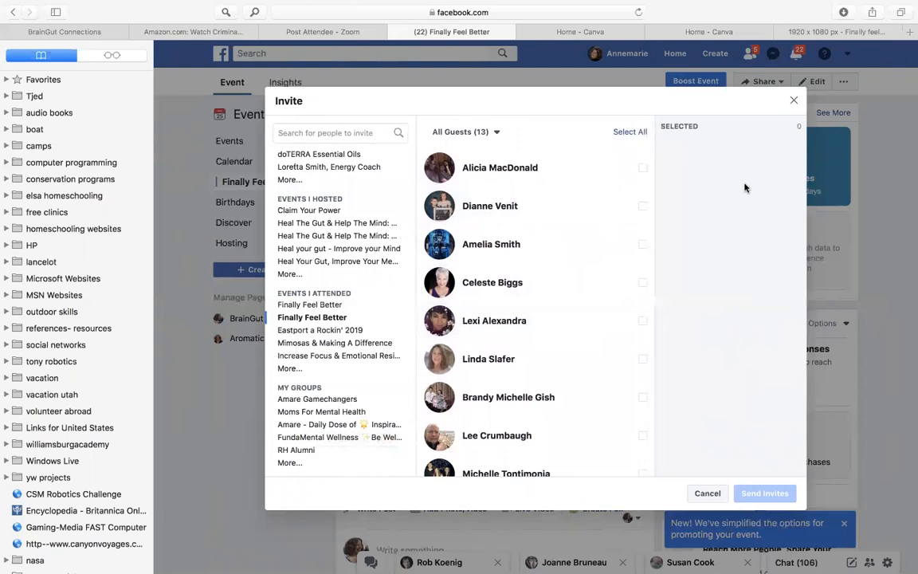
Browse the guests of the hosted events Claim Your Power and Heal The Gut & Help The Mind, and close the invitations without inviting anyone
{"action": "left_click", "coordinate": [334, 213]}
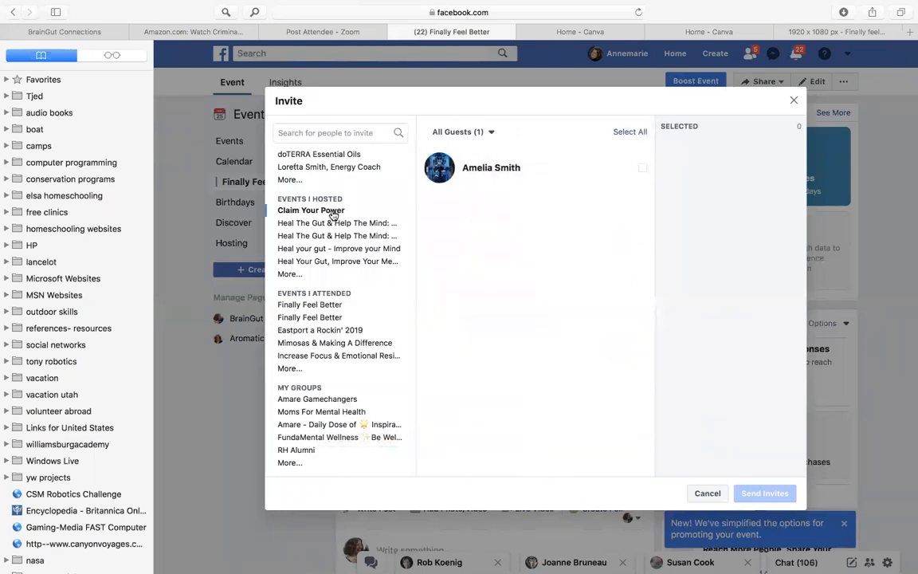
{"action": "left_click", "coordinate": [331, 226]}
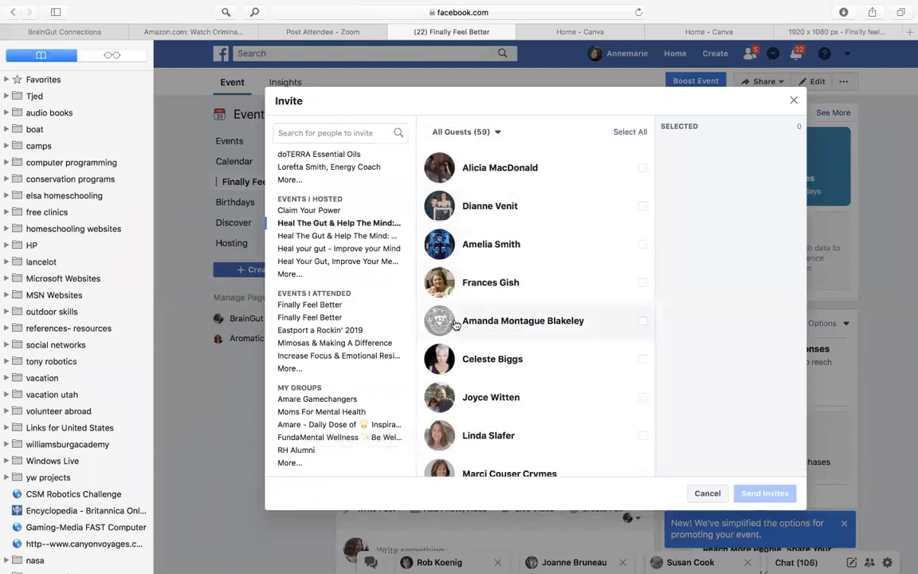
{"action": "scroll", "coordinate": [446, 322], "scroll_direction": "down", "scroll_amount": 3}
{"action": "scroll", "coordinate": [454, 322], "scroll_direction": "down", "scroll_amount": 15}
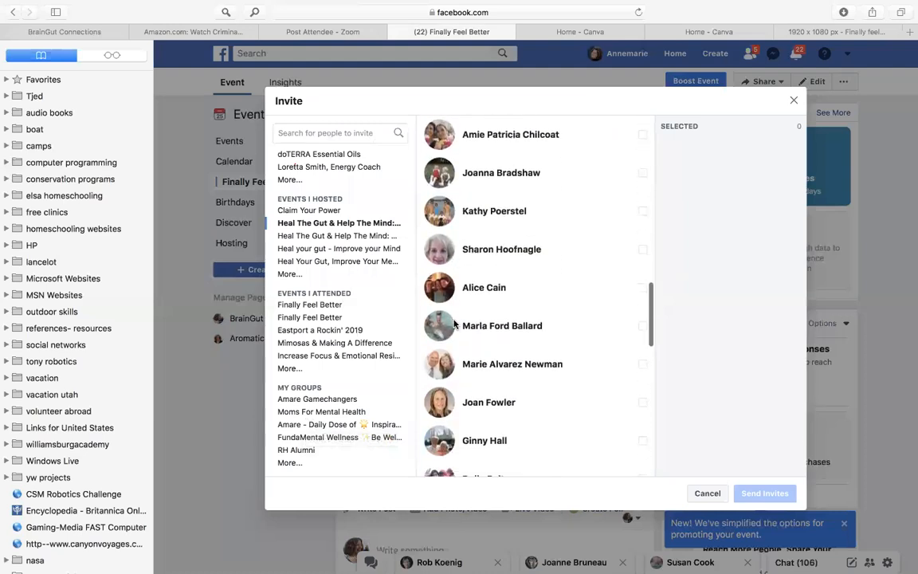
{"action": "scroll", "coordinate": [455, 323], "scroll_direction": "down", "scroll_amount": 10}
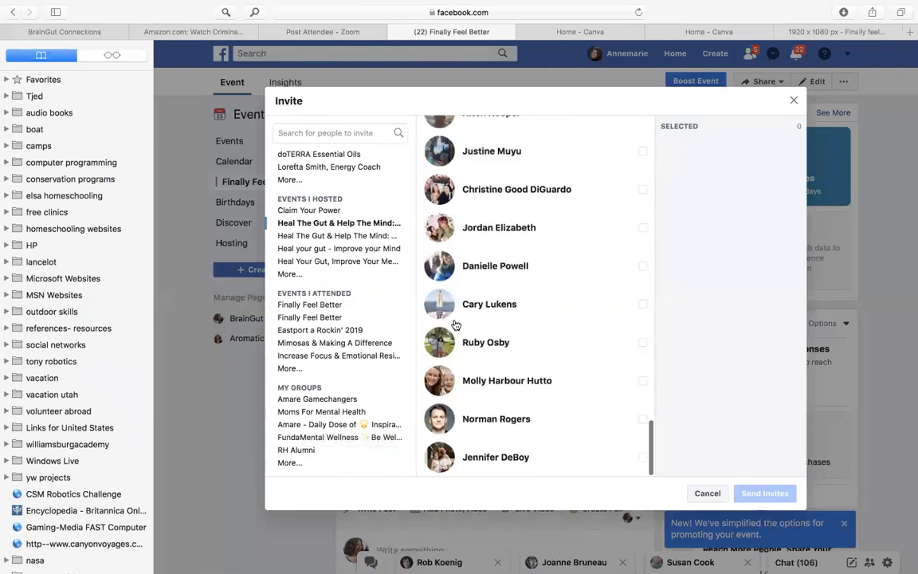
{"action": "scroll", "coordinate": [455, 325], "scroll_direction": "down", "scroll_amount": 8}
{"action": "scroll", "coordinate": [462, 263], "scroll_direction": "up", "scroll_amount": 2}
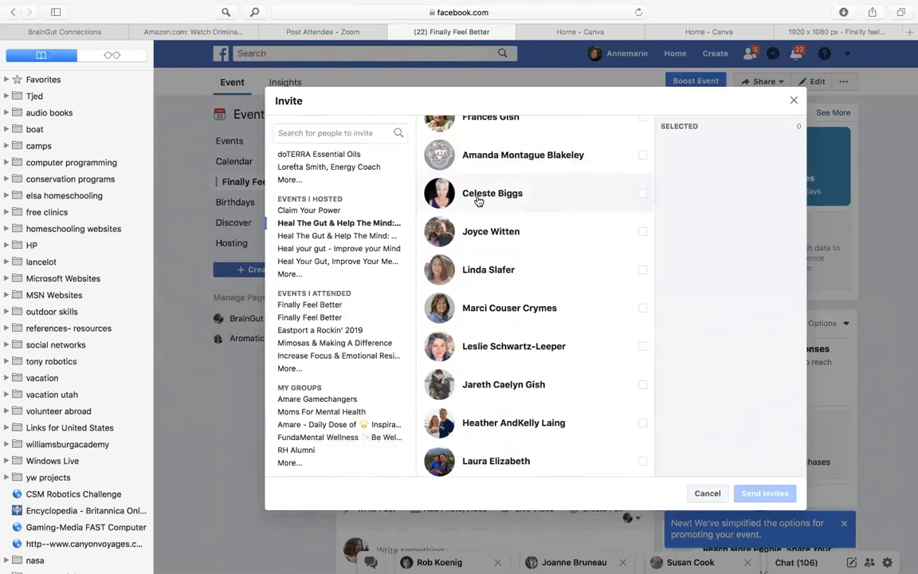
{"action": "left_click", "coordinate": [794, 101]}
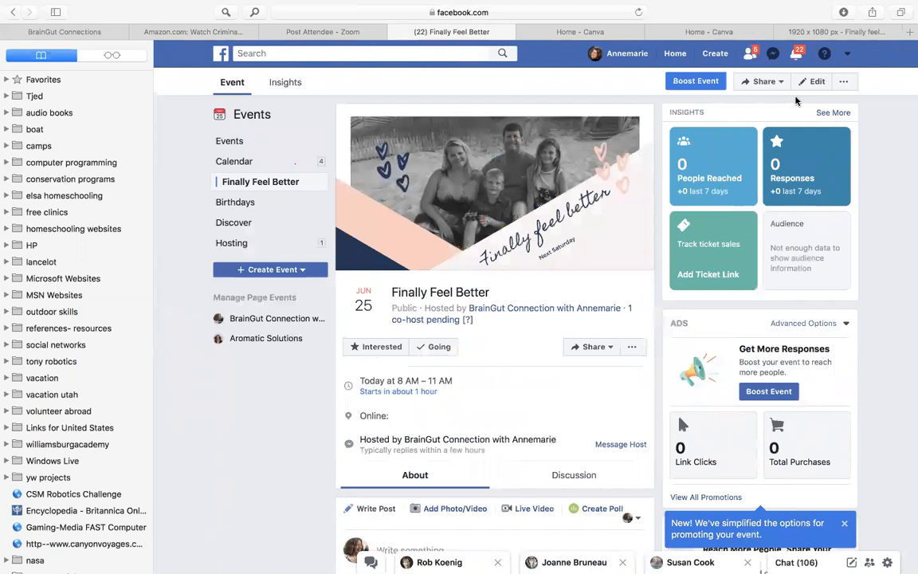
Mark the Finally Feel Better event as Interested and look over its event page
{"action": "left_click", "coordinate": [601, 351]}
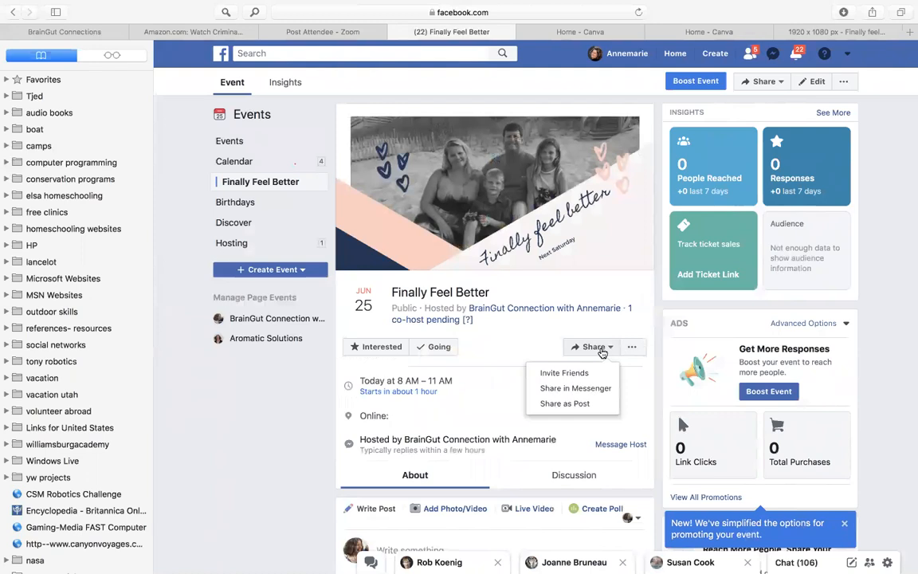
{"action": "left_click", "coordinate": [332, 435]}
{"action": "left_click", "coordinate": [379, 352]}
{"action": "scroll", "coordinate": [380, 354], "scroll_direction": "down", "scroll_amount": 1}
{"action": "scroll", "coordinate": [380, 354], "scroll_direction": "down", "scroll_amount": 5}
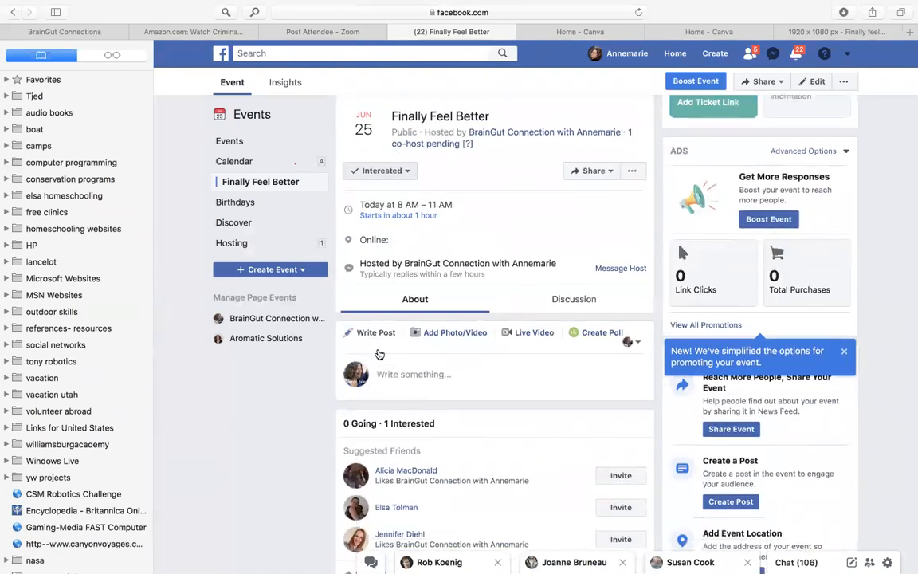
{"action": "scroll", "coordinate": [379, 353], "scroll_direction": "up", "scroll_amount": 5}
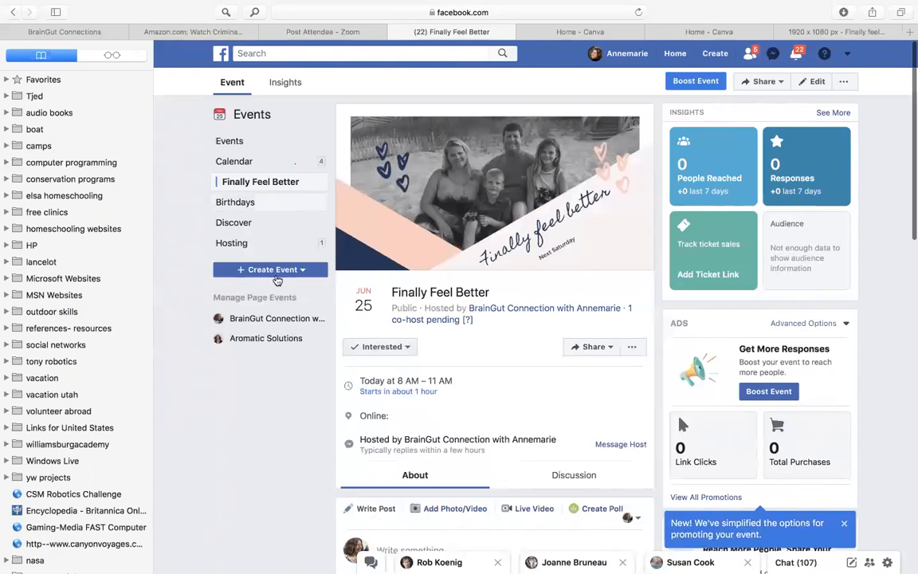
{"action": "scroll", "coordinate": [293, 371], "scroll_direction": "up", "scroll_amount": 2}
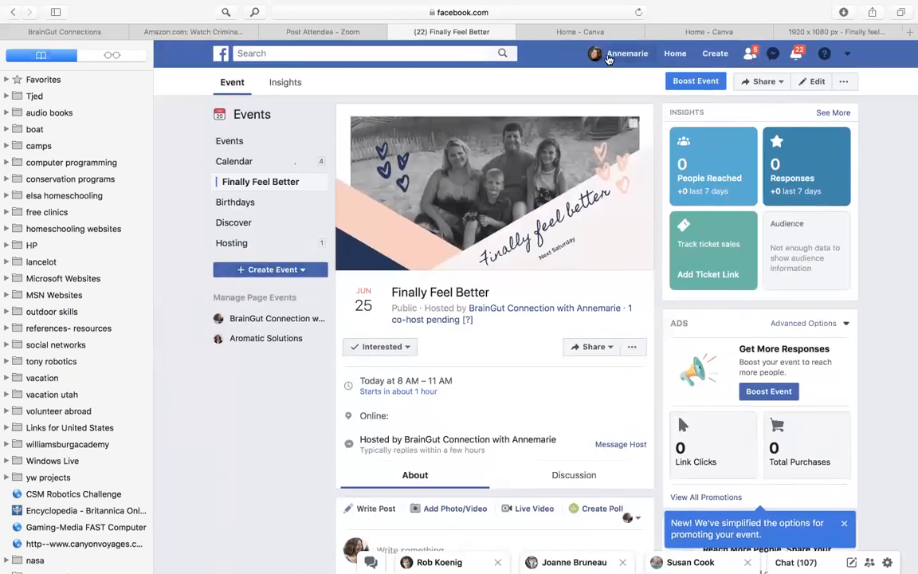
Open the managed BrainGut Connection page and find the Finally Feel Better event among its posts
{"action": "left_click", "coordinate": [612, 56]}
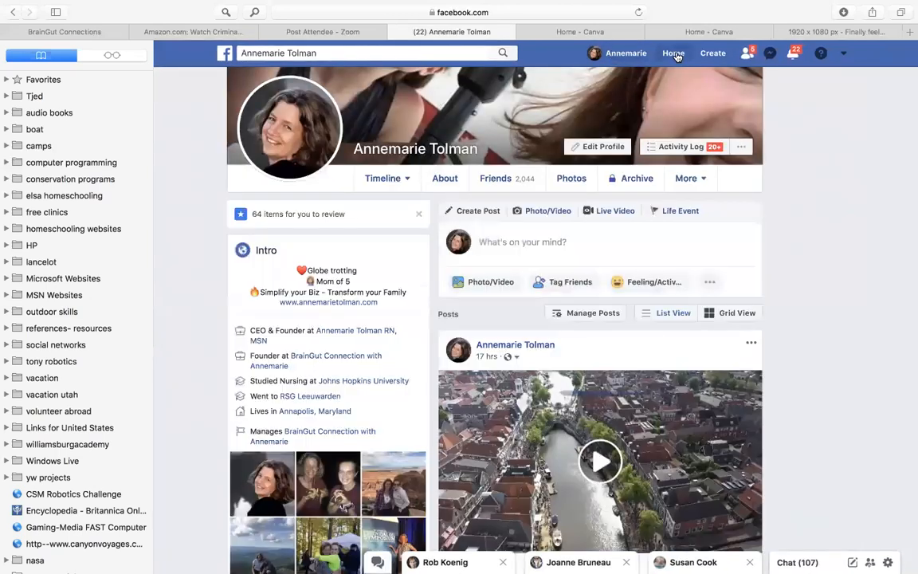
{"action": "left_click", "coordinate": [676, 54]}
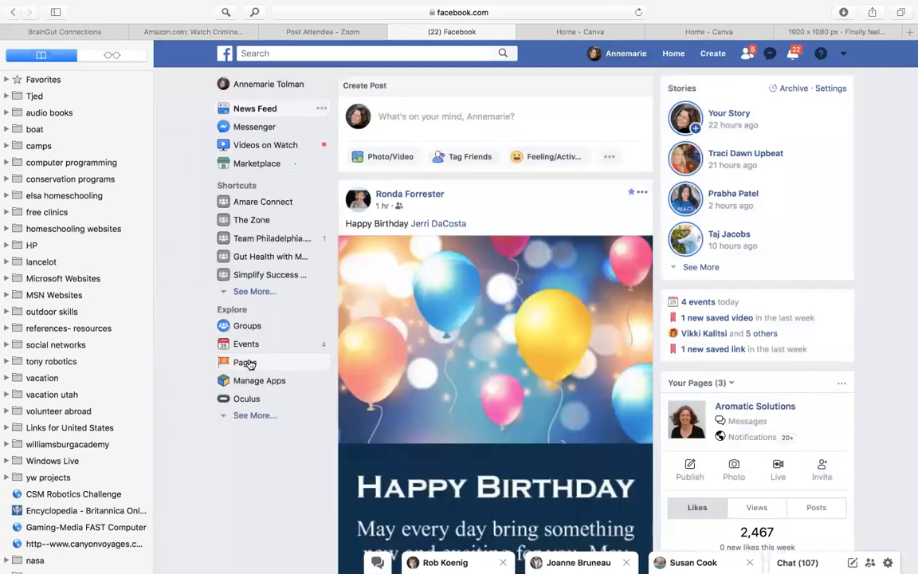
{"action": "left_click", "coordinate": [247, 362]}
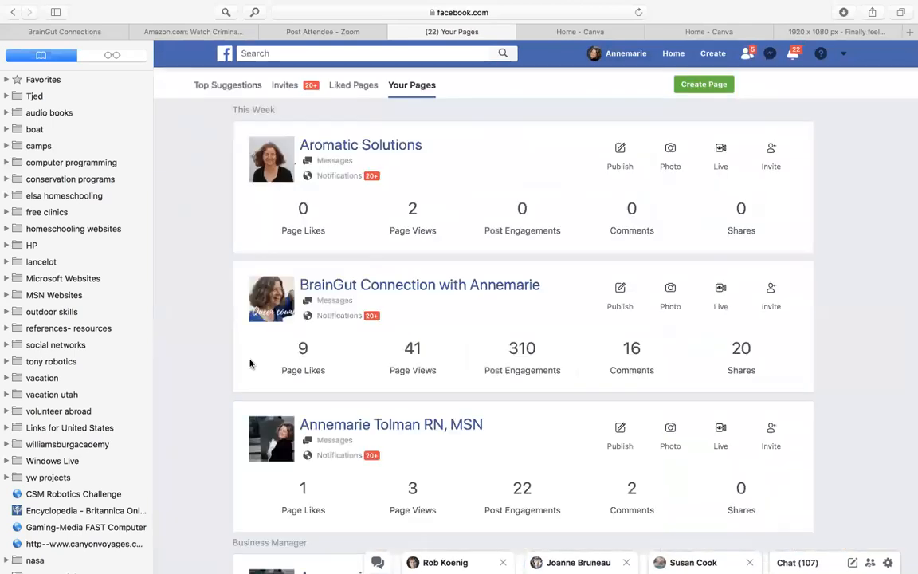
{"action": "left_click", "coordinate": [351, 289]}
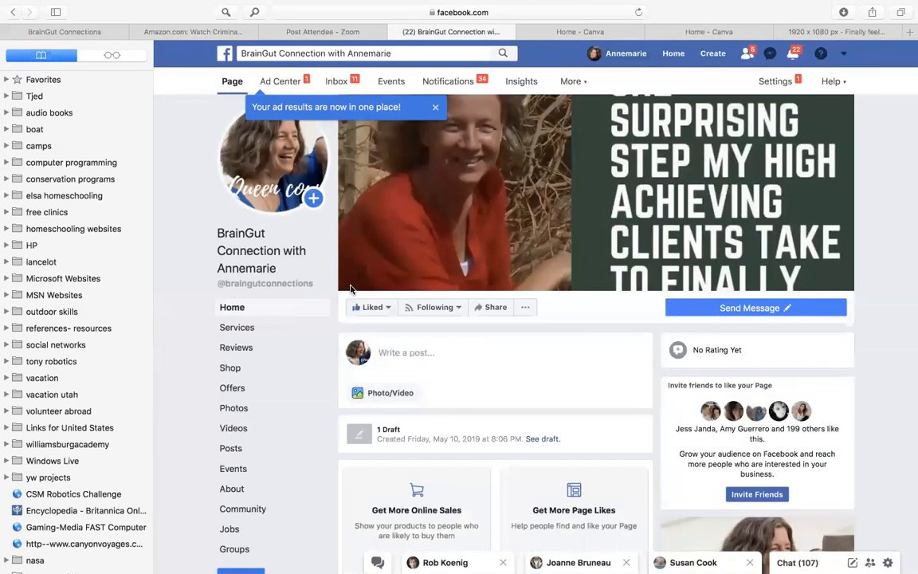
{"action": "scroll", "coordinate": [452, 362], "scroll_direction": "down", "scroll_amount": 10}
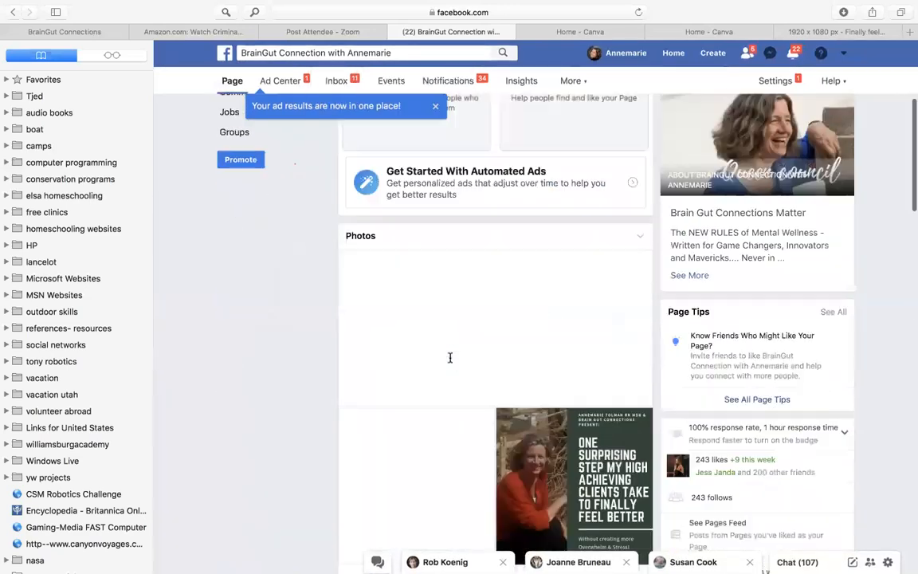
{"action": "scroll", "coordinate": [452, 362], "scroll_direction": "down", "scroll_amount": 6}
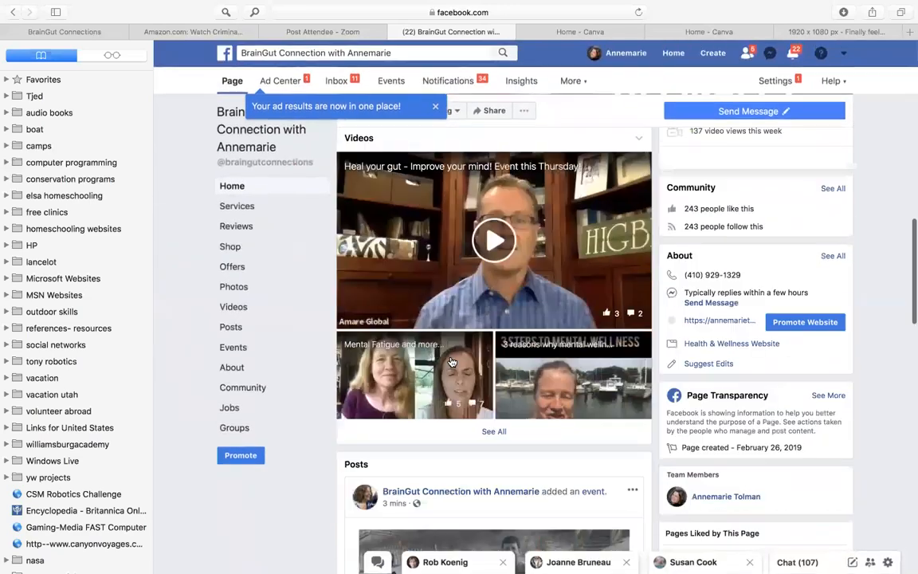
{"action": "scroll", "coordinate": [452, 362], "scroll_direction": "down", "scroll_amount": 5}
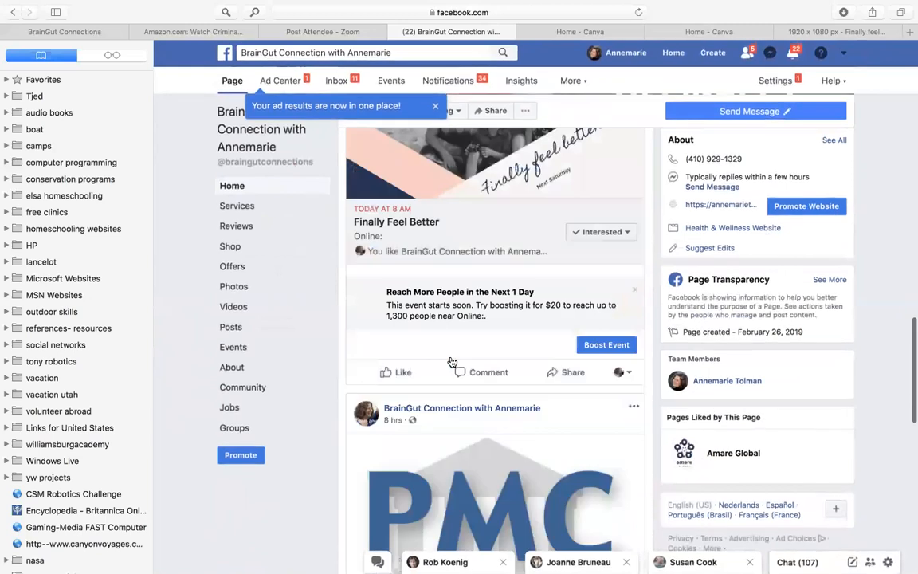
Look through the BrainGut Connection page's posts for the earlier Finally Feel Better event and examine its boost results
{"action": "scroll", "coordinate": [452, 362], "scroll_direction": "up", "scroll_amount": 4}
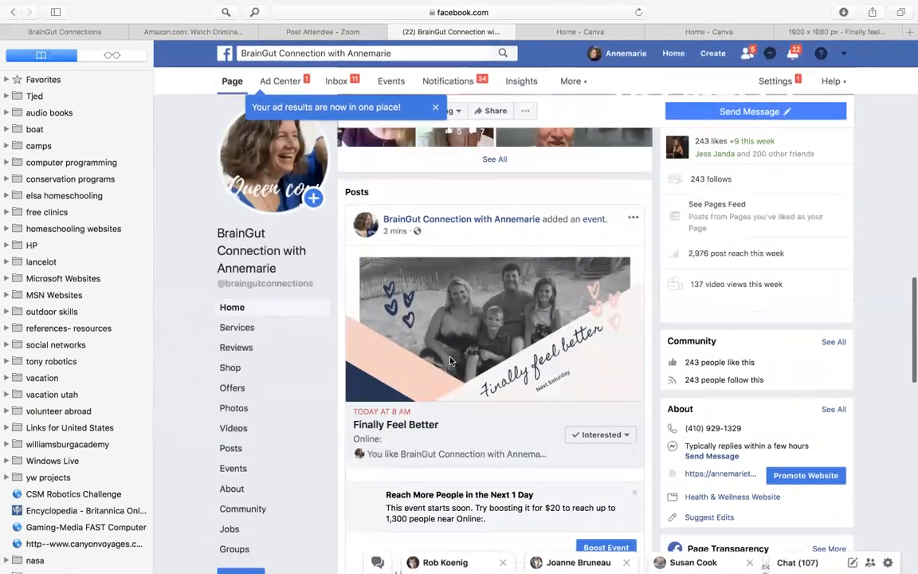
{"action": "scroll", "coordinate": [452, 362], "scroll_direction": "down", "scroll_amount": 6}
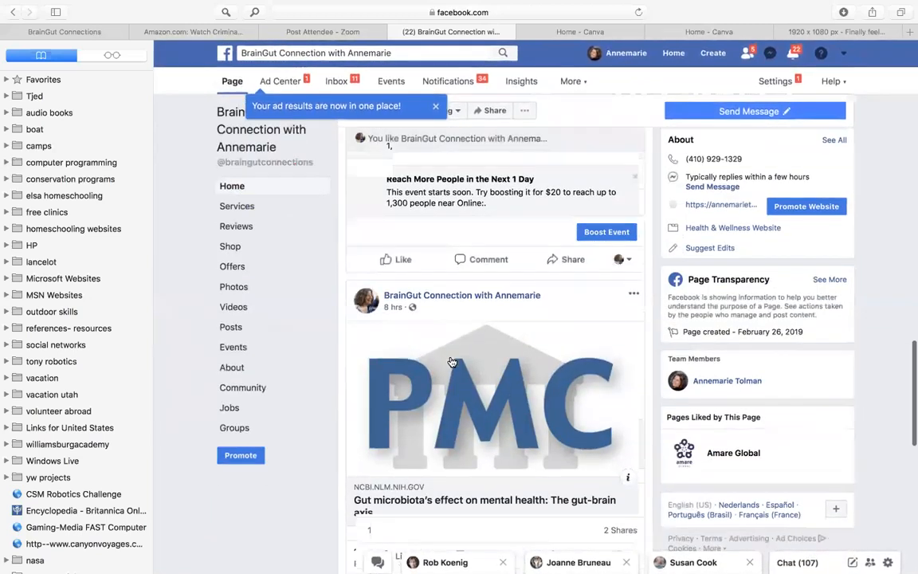
{"action": "scroll", "coordinate": [452, 362], "scroll_direction": "down", "scroll_amount": 6}
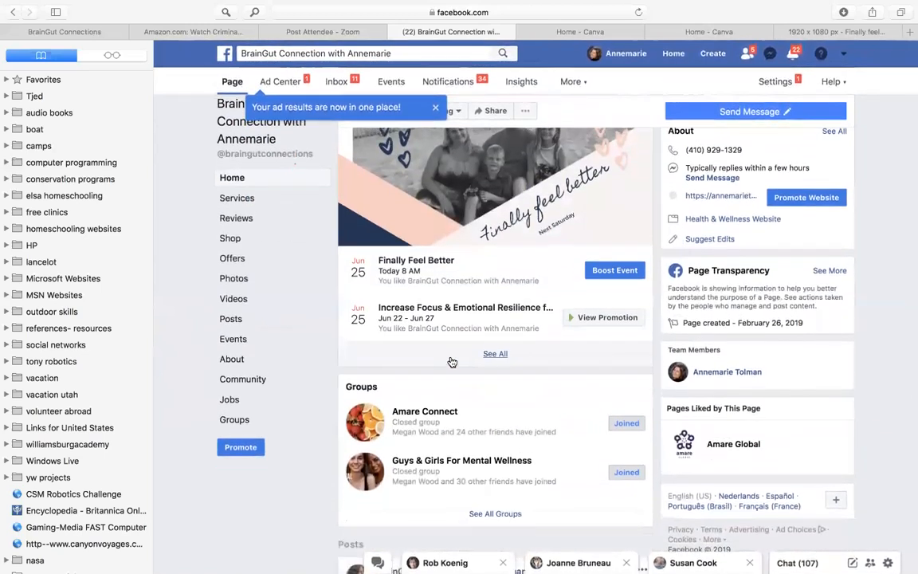
{"action": "scroll", "coordinate": [452, 362], "scroll_direction": "down", "scroll_amount": 6}
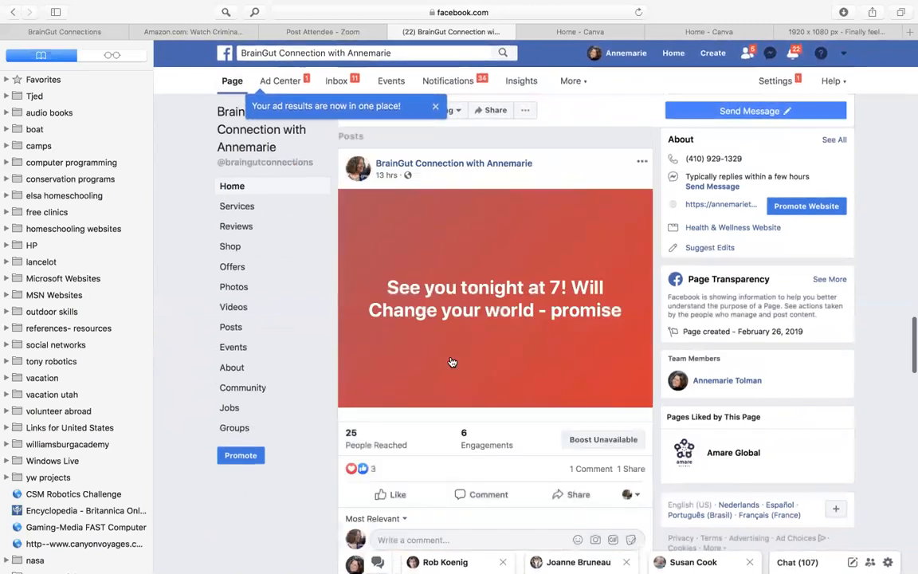
{"action": "scroll", "coordinate": [452, 362], "scroll_direction": "down", "scroll_amount": 8}
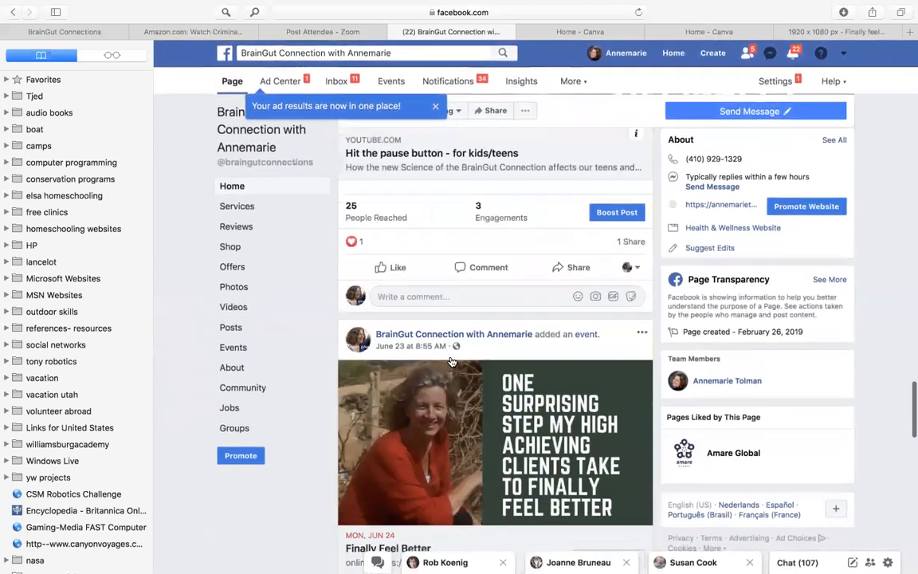
{"action": "scroll", "coordinate": [452, 362], "scroll_direction": "down", "scroll_amount": 3}
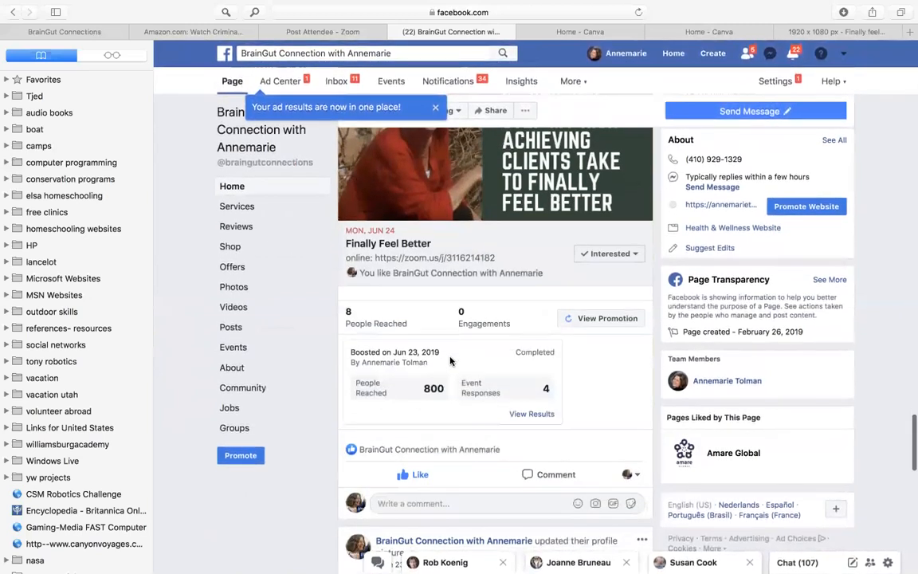
{"action": "scroll", "coordinate": [449, 359], "scroll_direction": "up", "scroll_amount": 1}
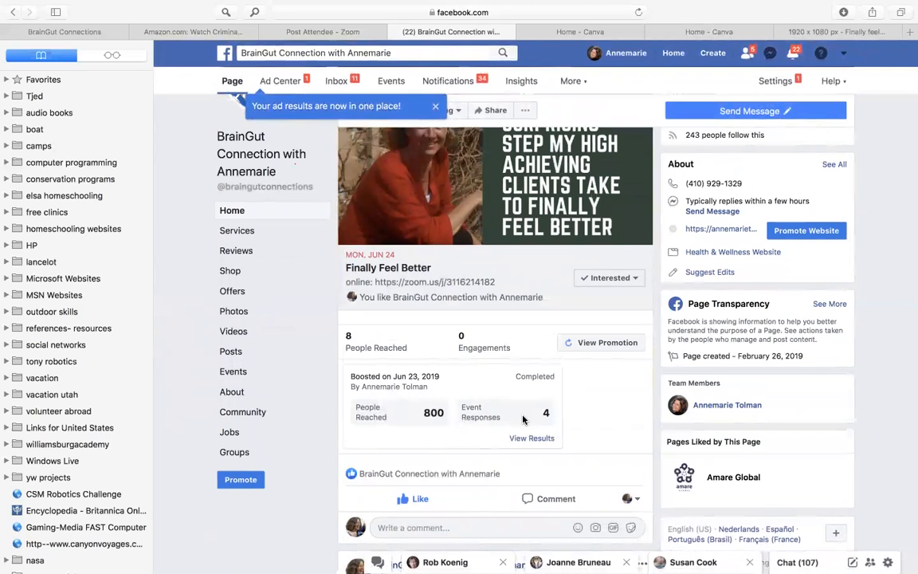
{"action": "scroll", "coordinate": [523, 420], "scroll_direction": "down", "scroll_amount": 5}
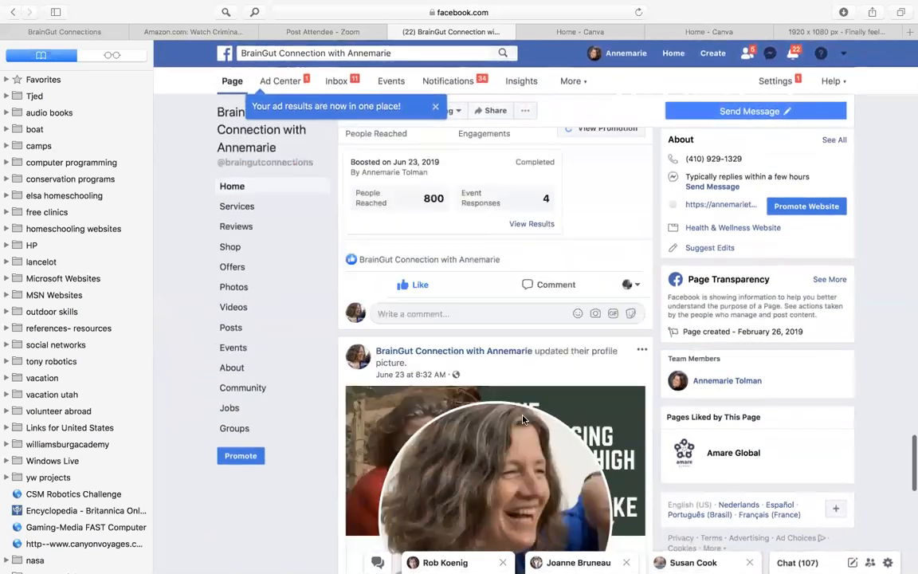
{"action": "scroll", "coordinate": [523, 421], "scroll_direction": "up", "scroll_amount": 7}
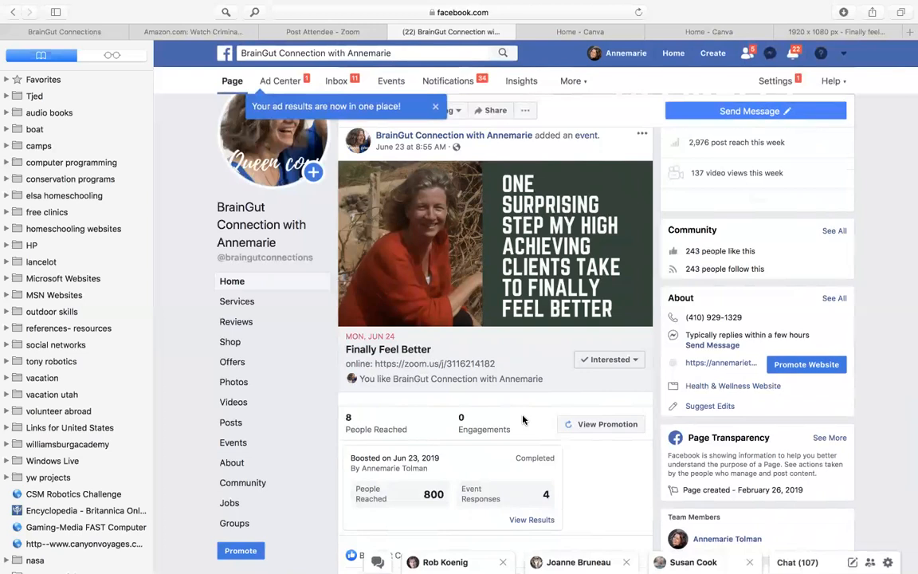
Open the page's Ad Center and review the advertising summary and the event response figures of its ads
{"action": "left_click", "coordinate": [285, 85]}
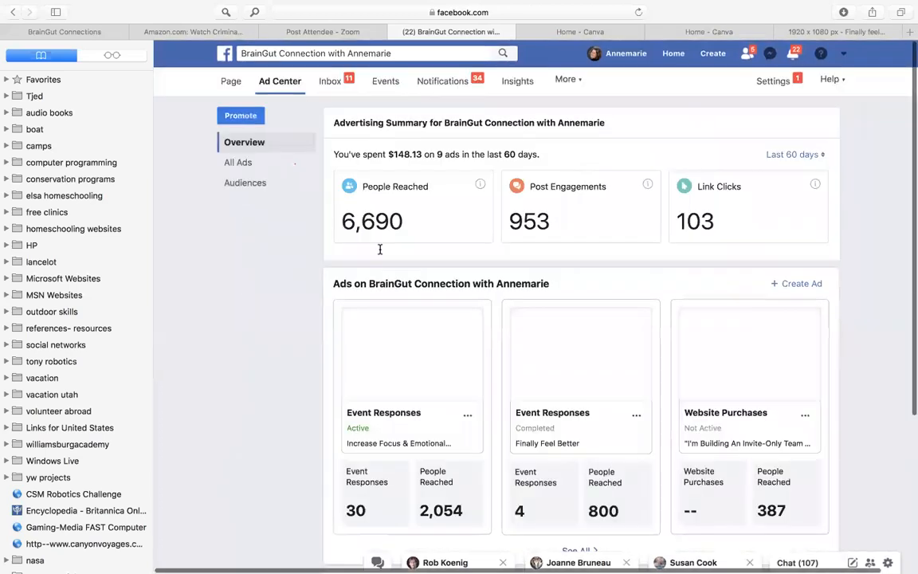
{"action": "scroll", "coordinate": [380, 249], "scroll_direction": "down", "scroll_amount": 5}
{"action": "scroll", "coordinate": [379, 249], "scroll_direction": "up", "scroll_amount": 5}
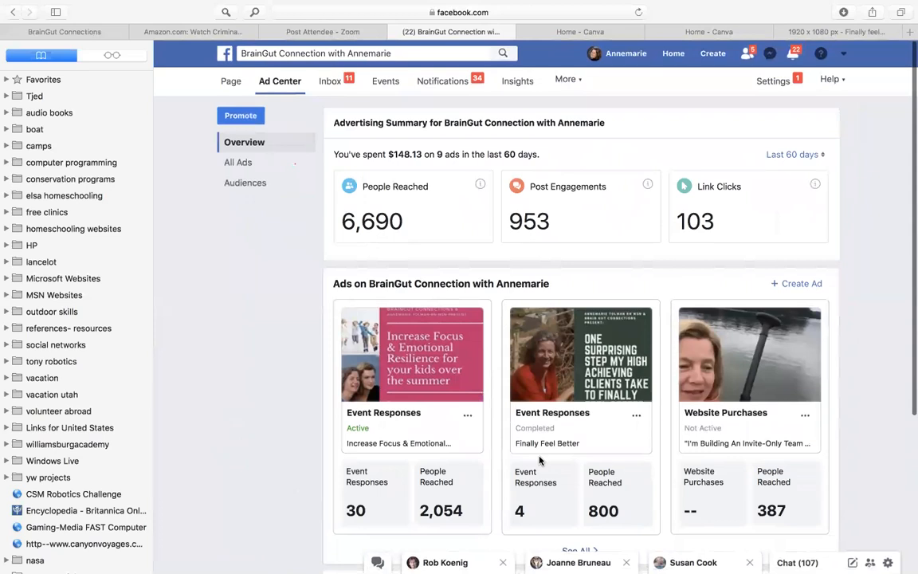
{"action": "scroll", "coordinate": [539, 460], "scroll_direction": "down", "scroll_amount": 1}
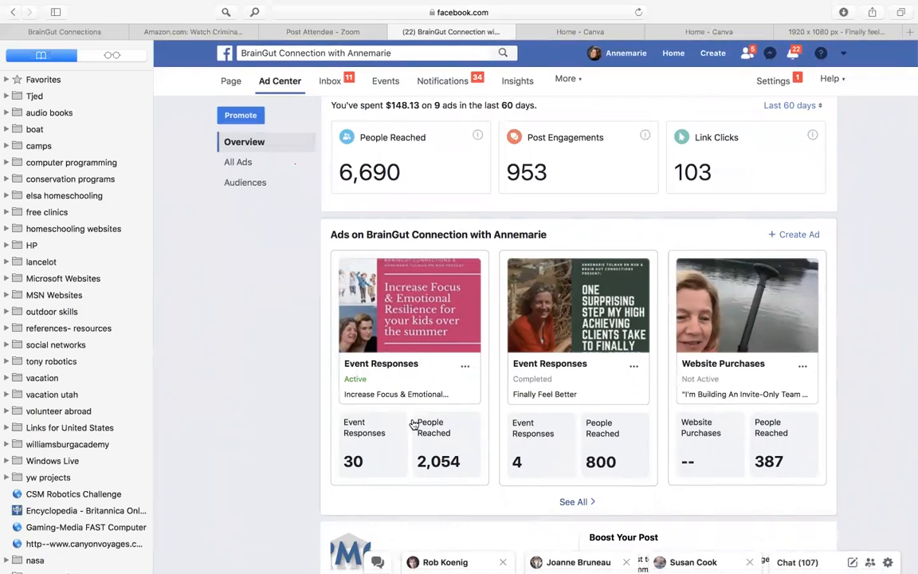
{"action": "scroll", "coordinate": [413, 424], "scroll_direction": "down", "scroll_amount": 3}
{"action": "scroll", "coordinate": [413, 424], "scroll_direction": "up", "scroll_amount": 4}
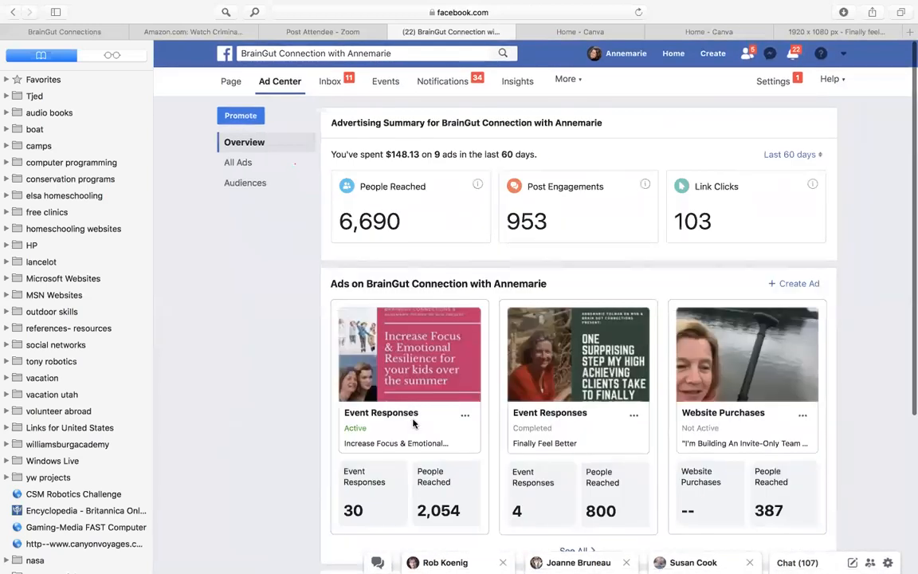